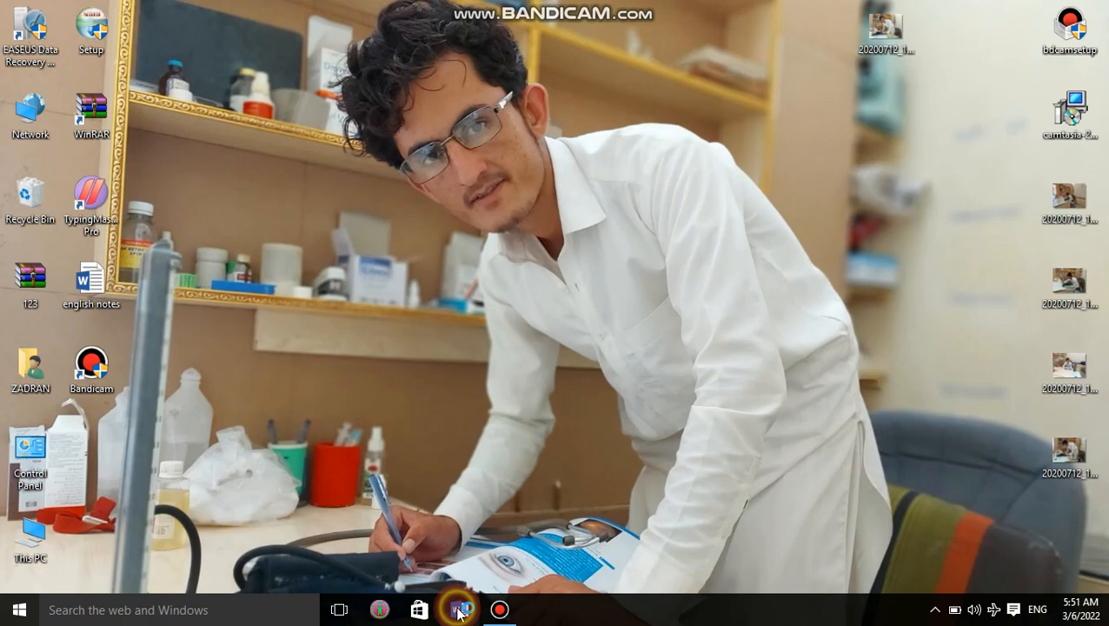
Step: Launch Word 2013 from the taskbar and create a blank document
click(459, 611)
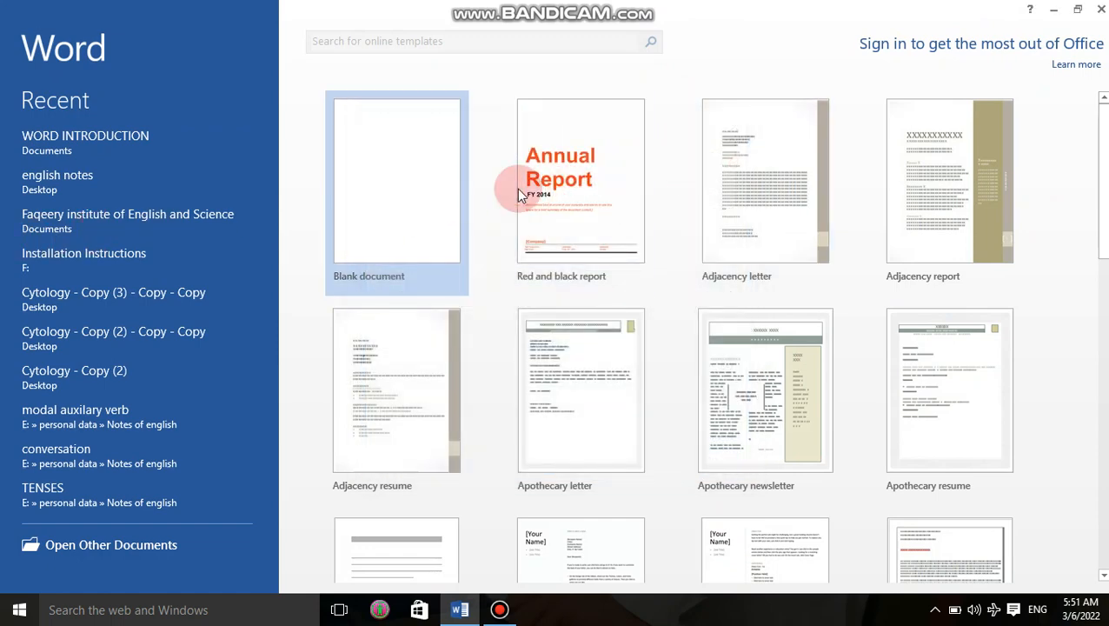
click(397, 191)
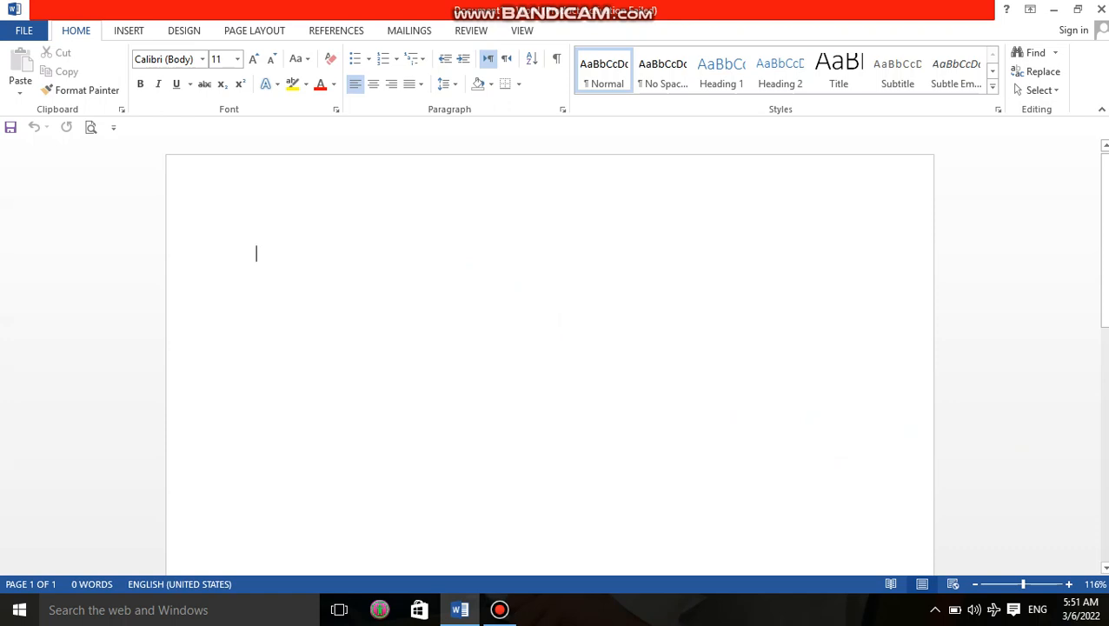
Step: Type 'Faqeery institute of science and technlogy.' and correct the typos in the last word
text(Fa)
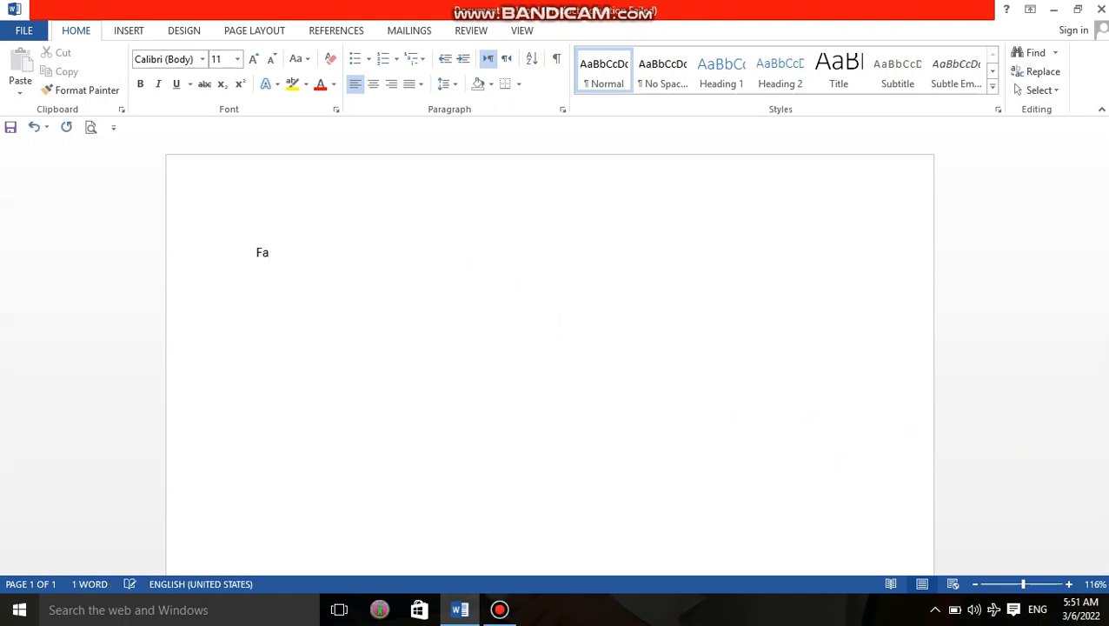
text(qeery instit)
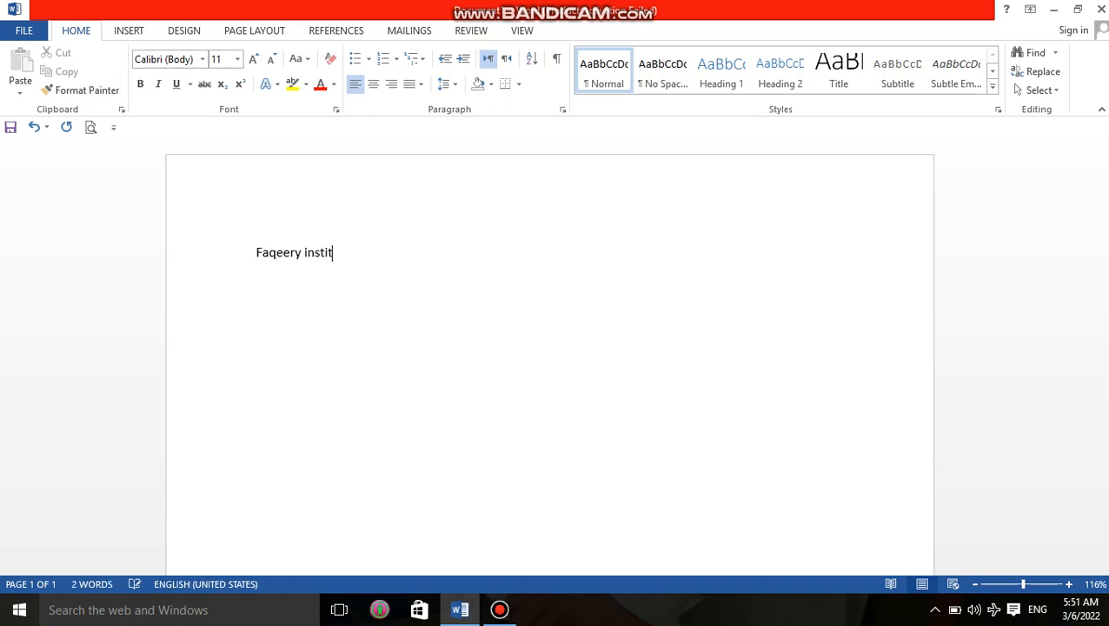
text(ute of sceince )
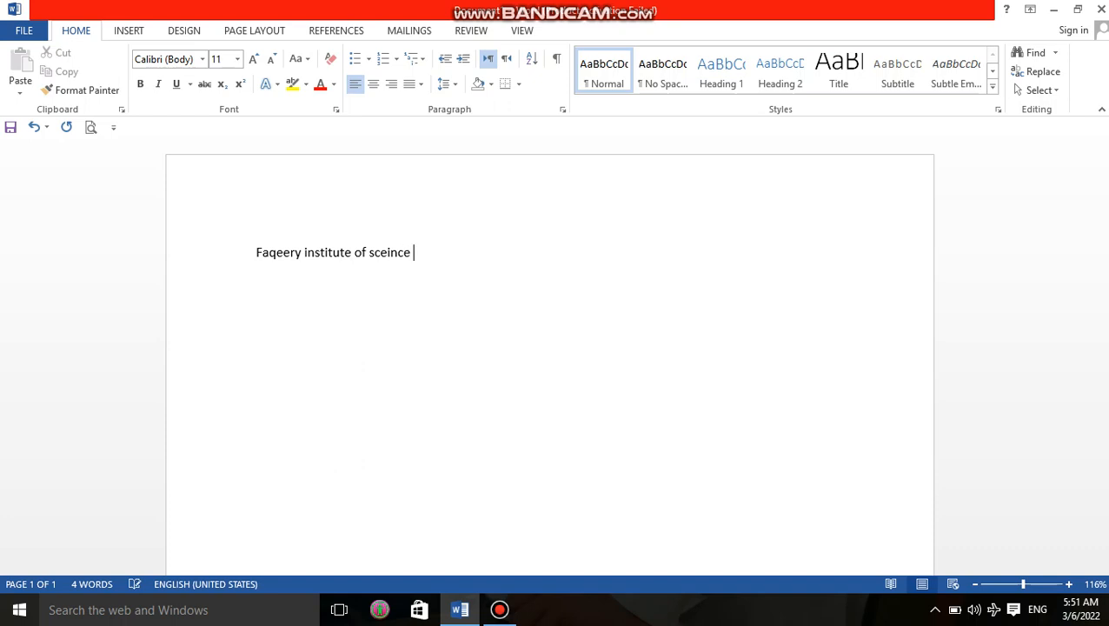
text(and technologh)
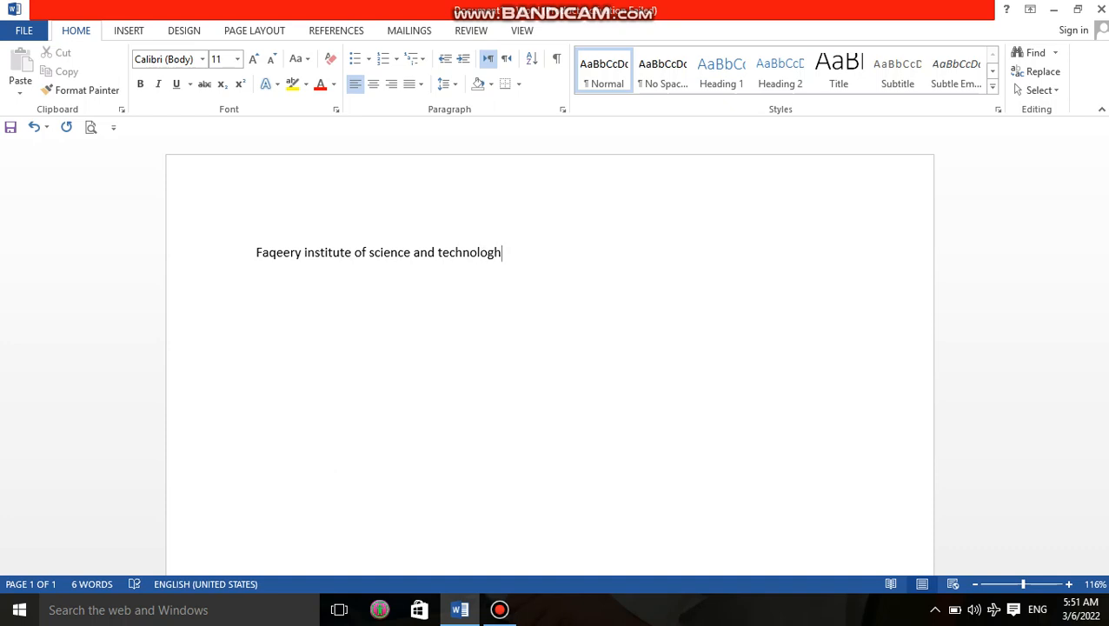
key(BackSpace)
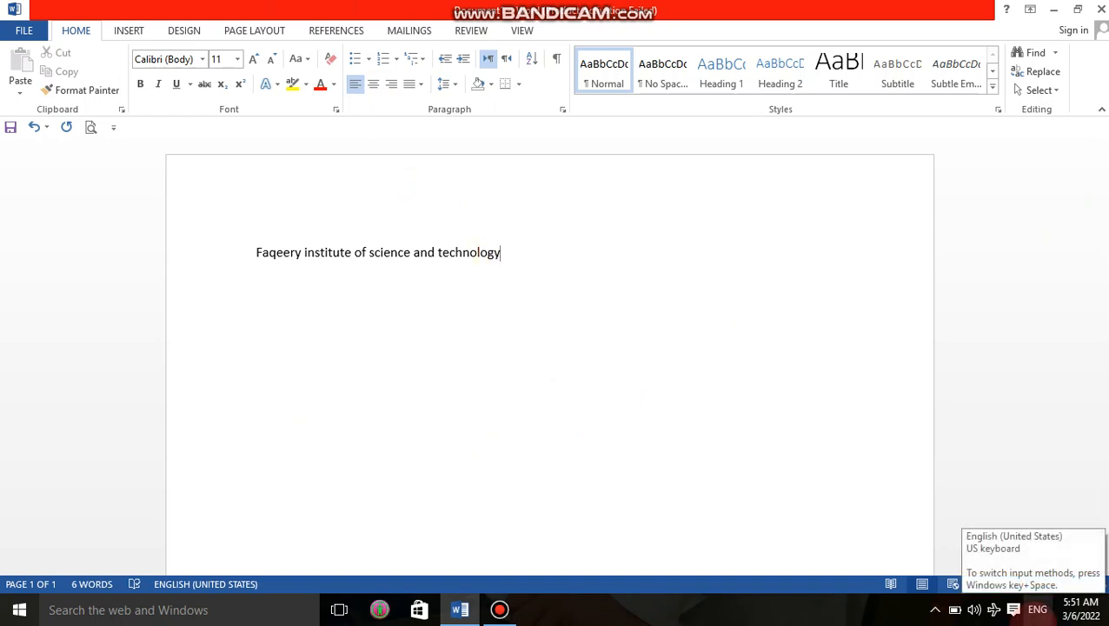
text(.)
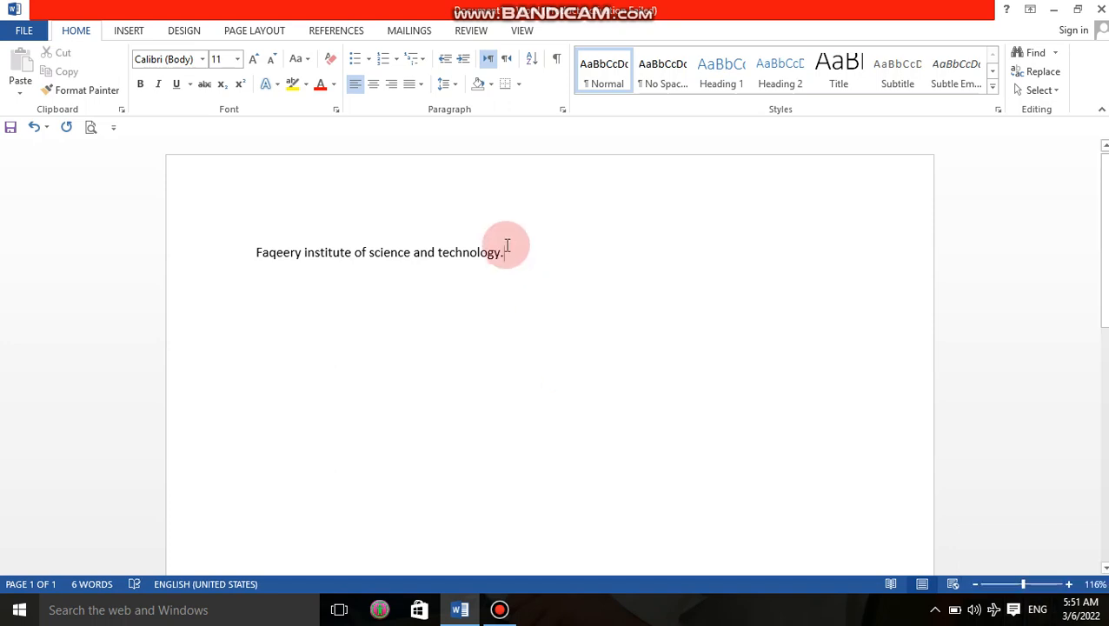
click(476, 252)
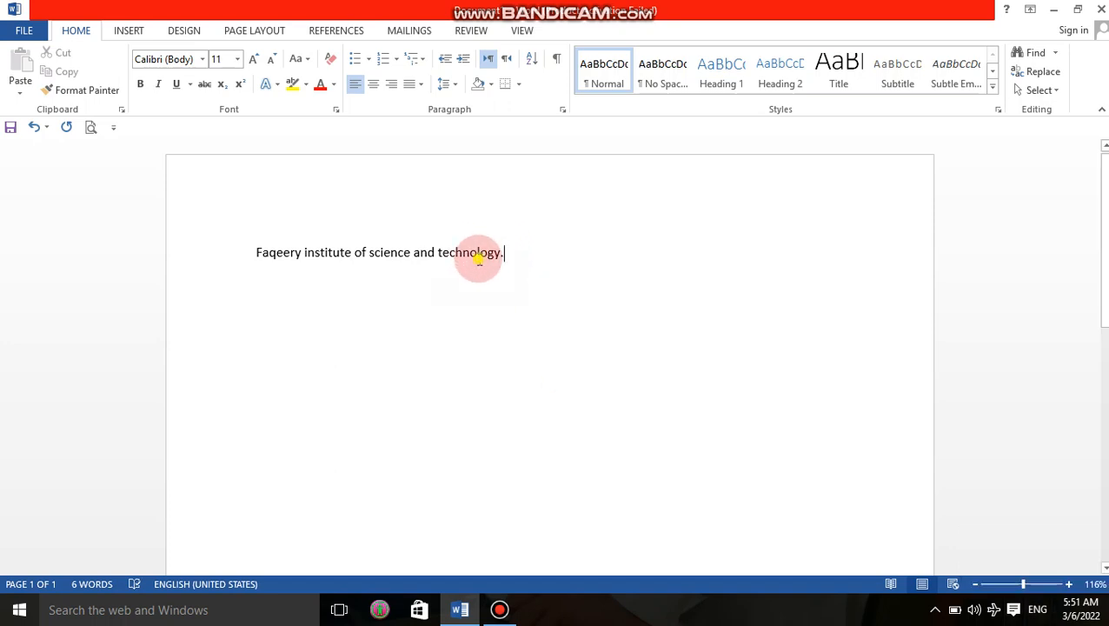
key(Delete)
key(Delete)
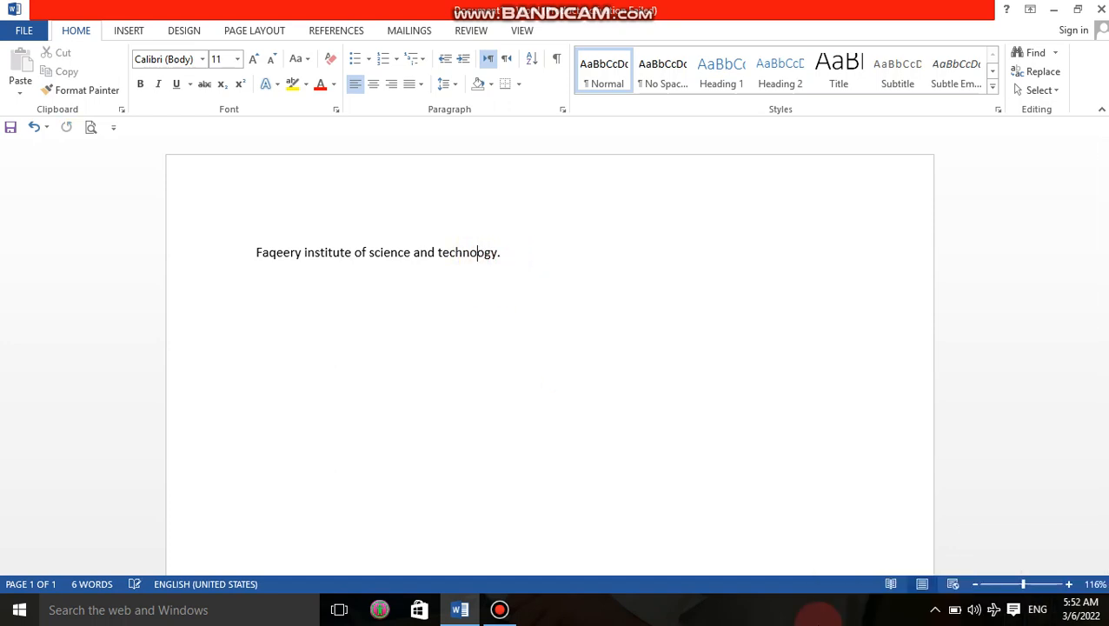
key(Delete)
text(l)
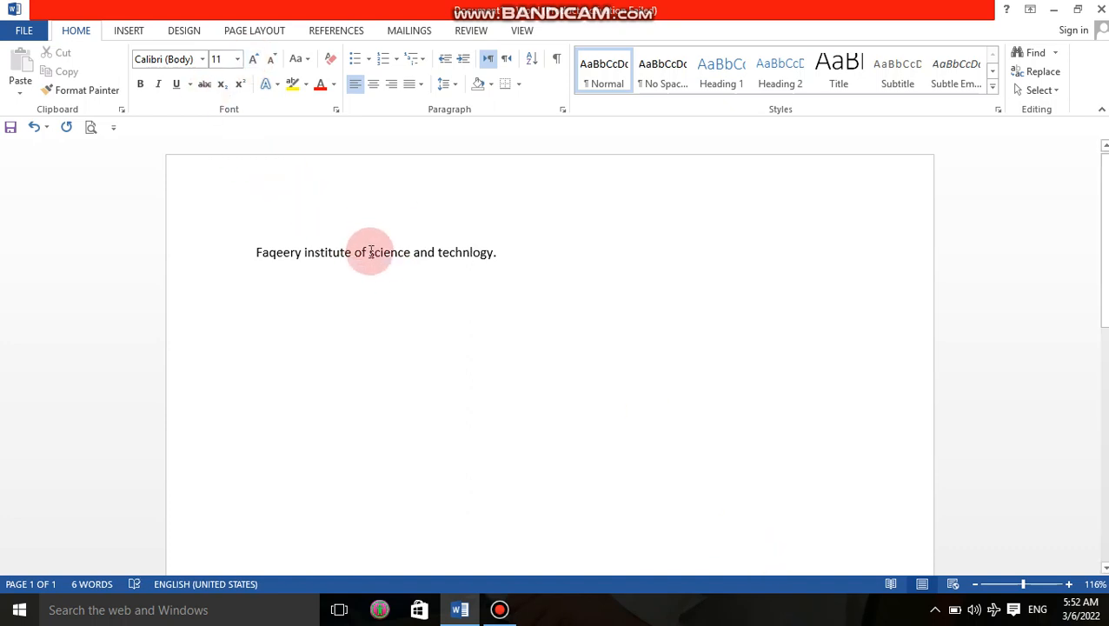
click(545, 282)
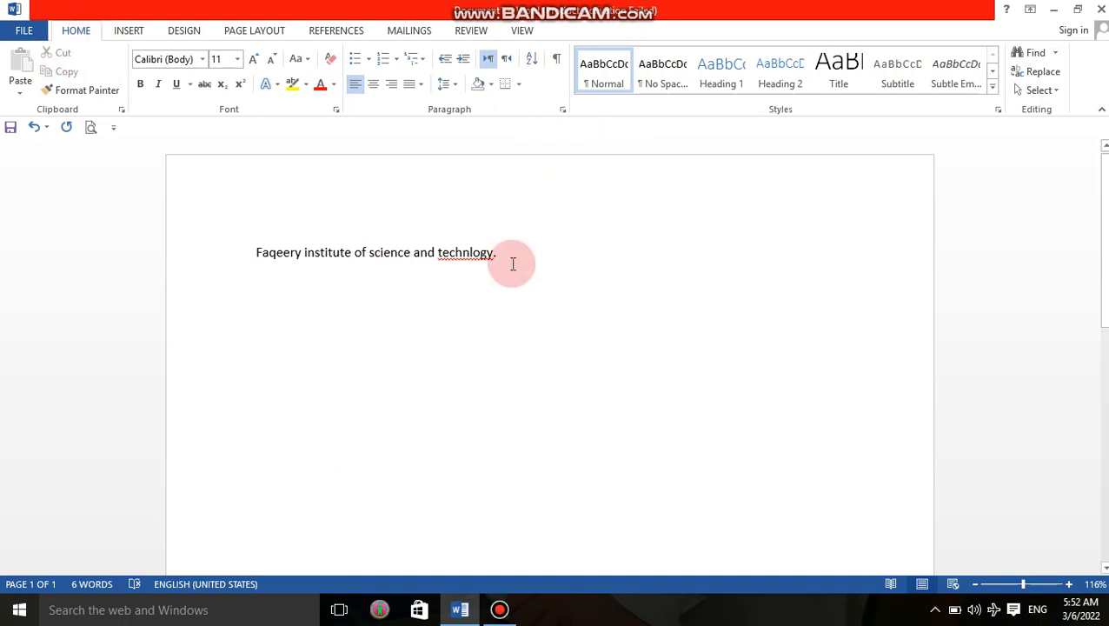
drag(497, 254, 287, 271)
key(ctrl+c)
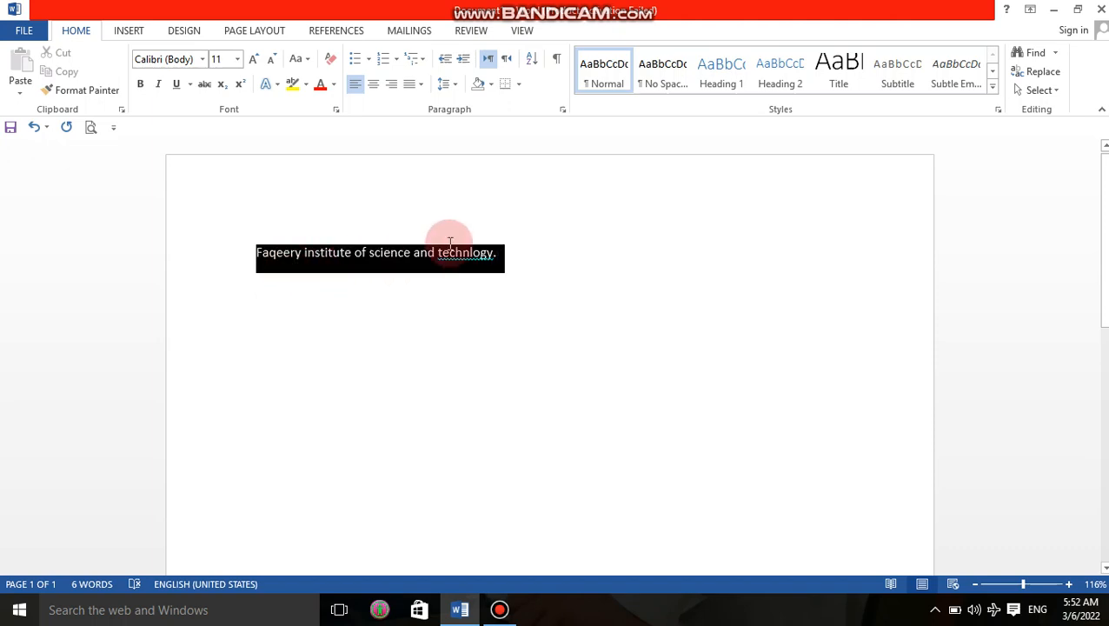
Step: Remove the empty line below the text and select the institute line with Shift+arrows
click(377, 543)
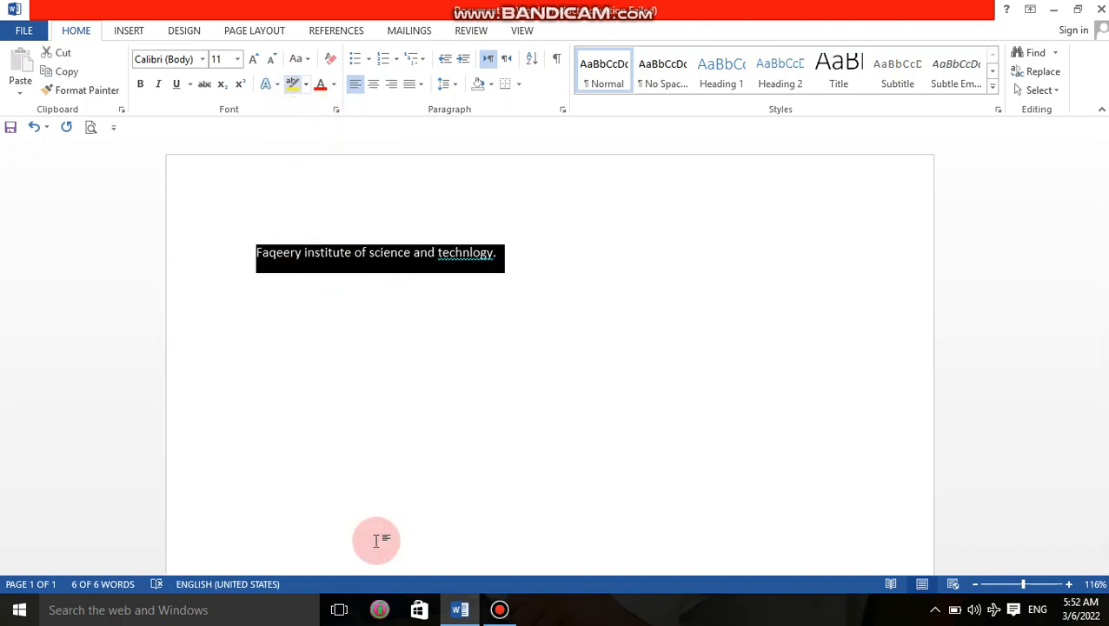
click(653, 301)
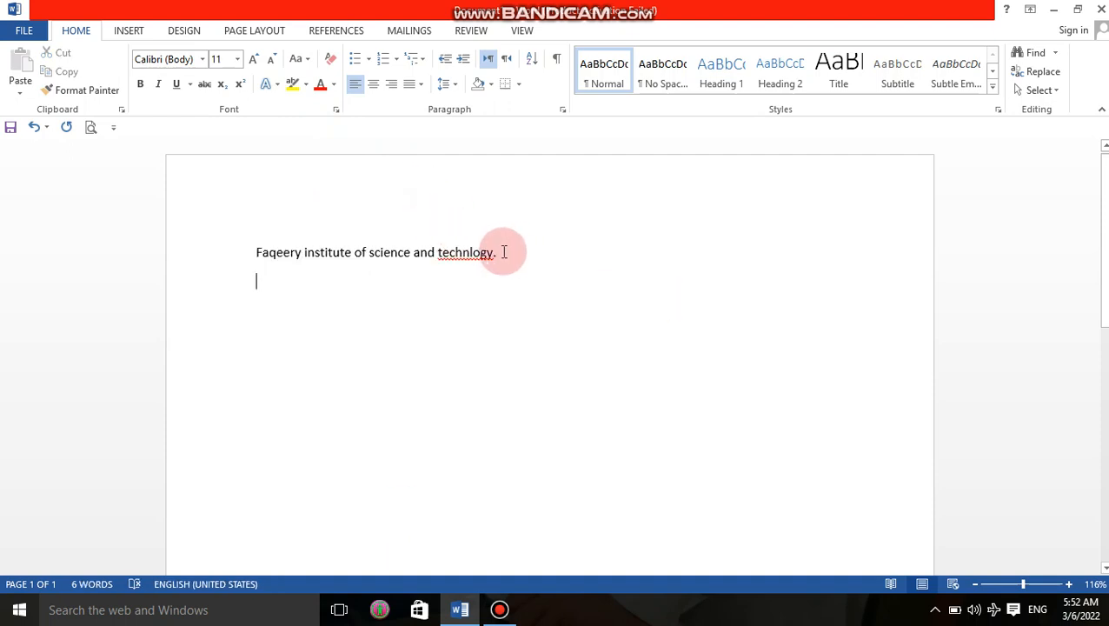
key(BackSpace)
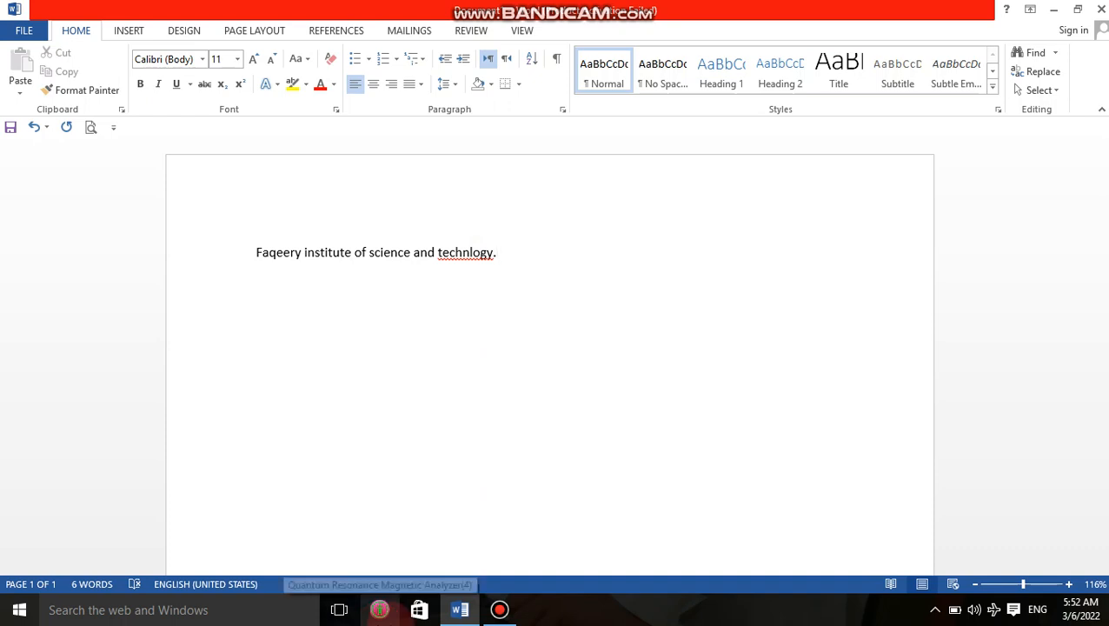
key(shift+Left)
key(shift+Left)
key(shift+Left)
key(shift+Left)
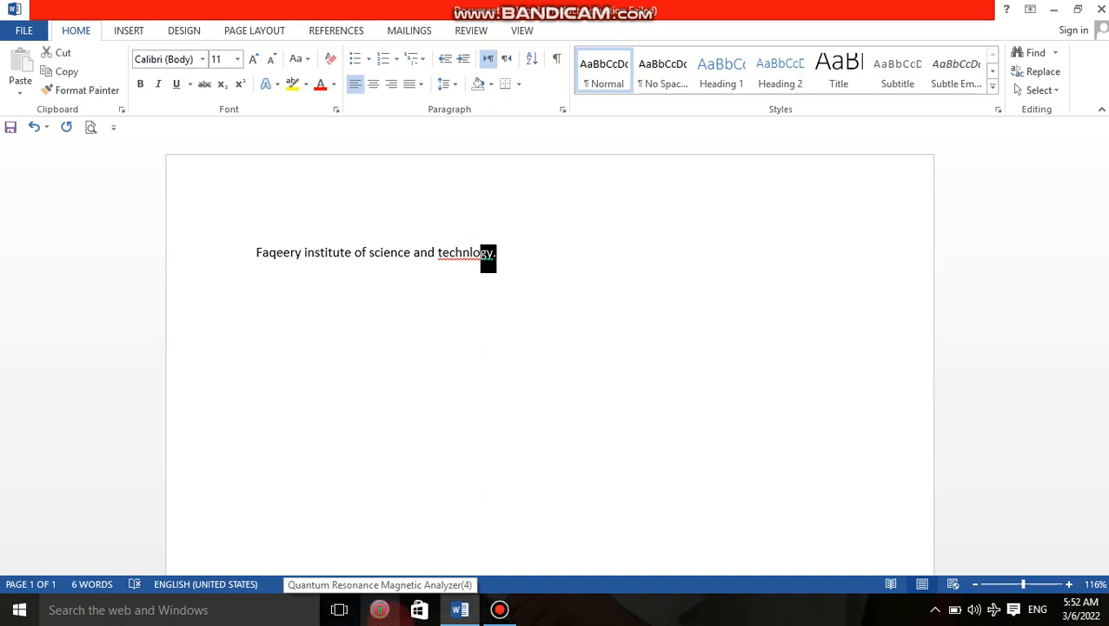
key(shift+Left)
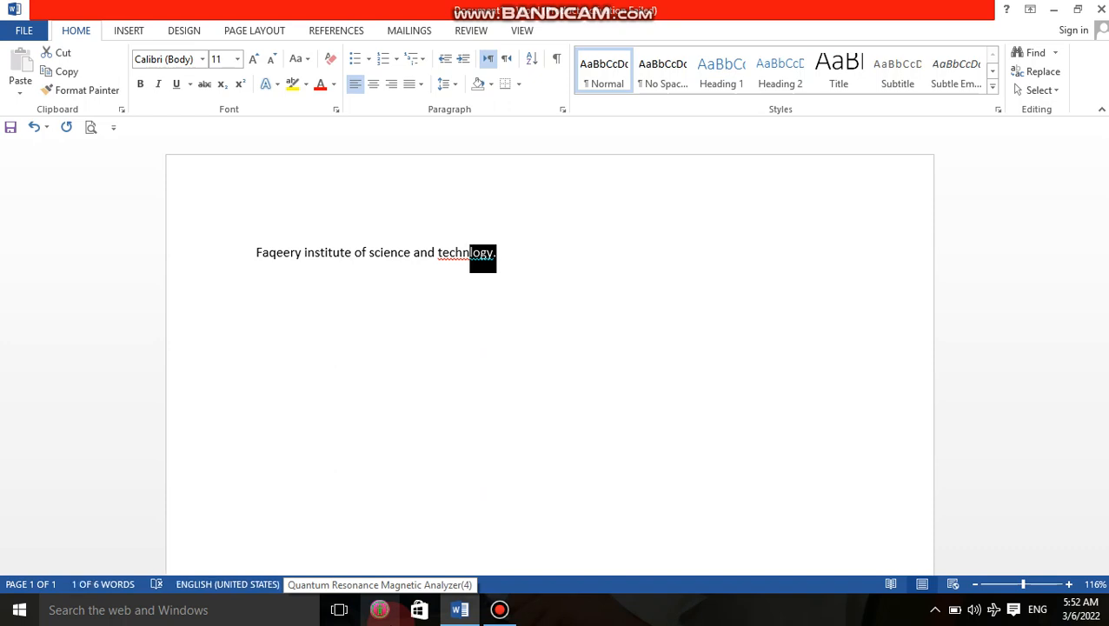
key(shift+Left)
key(shift+Left)
key(shift+Left)
key(shift+Left)
key(shift+Left)
key(shift+Left)
key(shift+Left)
key(shift+Left)
key(shift+Left)
key(shift+Left)
key(shift+Left)
key(shift+Left)
key(shift+Left)
key(shift+Left)
key(shift+Left)
key(shift+Left)
key(shift+Left)
key(shift+Left)
key(shift+Left)
key(shift+Left)
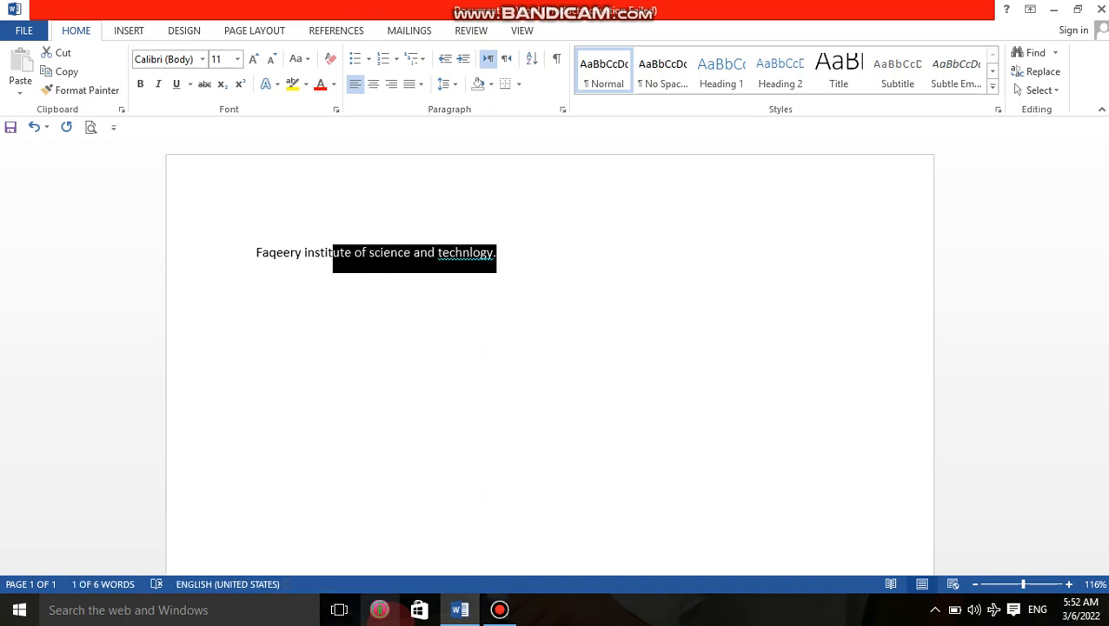
key(shift+Left)
key(shift+Left)
key(shift+Left)
key(shift+Right)
key(shift+Right)
key(shift+Right)
key(shift+Right)
key(shift+Right)
key(shift+Right)
key(shift+Right)
key(shift+Right)
key(shift+Right)
key(shift+Right)
key(shift+Right)
key(shift+Right)
key(shift+Right)
key(shift+Right)
key(shift+Right)
key(shift+Right)
key(shift+Right)
key(shift+Right)
key(shift+Right)
key(shift+Right)
key(shift+Right)
key(shift+Left)
key(shift+Left)
key(shift+Left)
key(shift+Left)
key(shift+Left)
key(shift+Left)
key(shift+Left)
key(shift+Left)
key(shift+Left)
key(shift+Left)
key(shift+Left)
key(shift+Left)
key(shift+Left)
key(shift+Left)
key(shift+Left)
key(shift+Left)
key(shift+Left)
key(shift+Left)
key(shift+Left)
key(shift+Left)
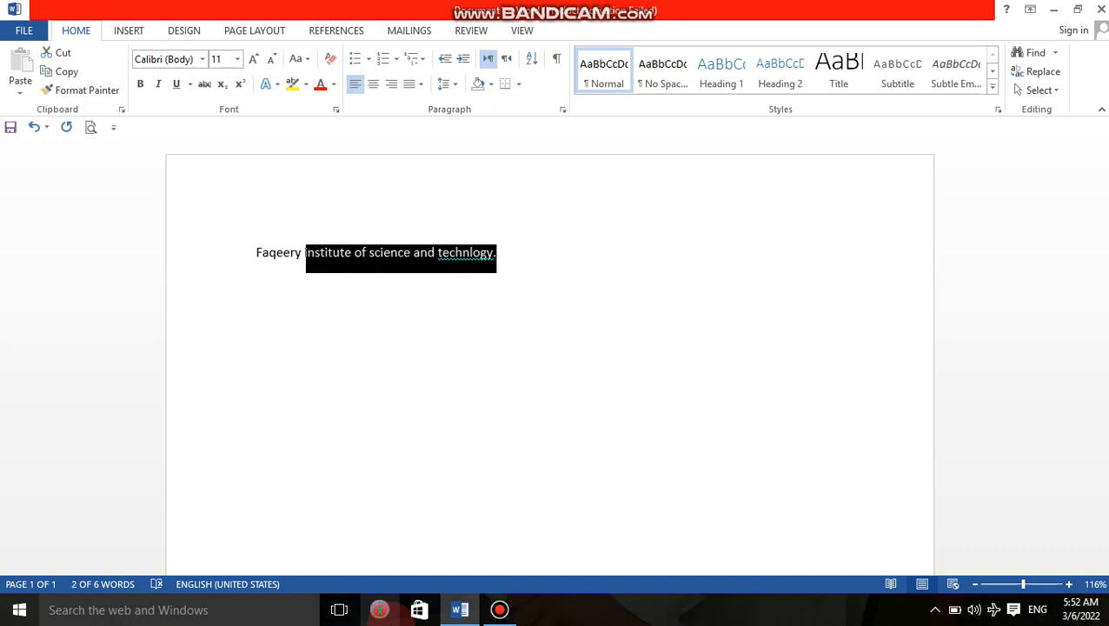
key(shift+Left)
key(shift+Left)
key(shift+Left)
key(shift+Left)
key(shift+Left)
key(shift+Left)
key(shift+Left)
key(shift+Left)
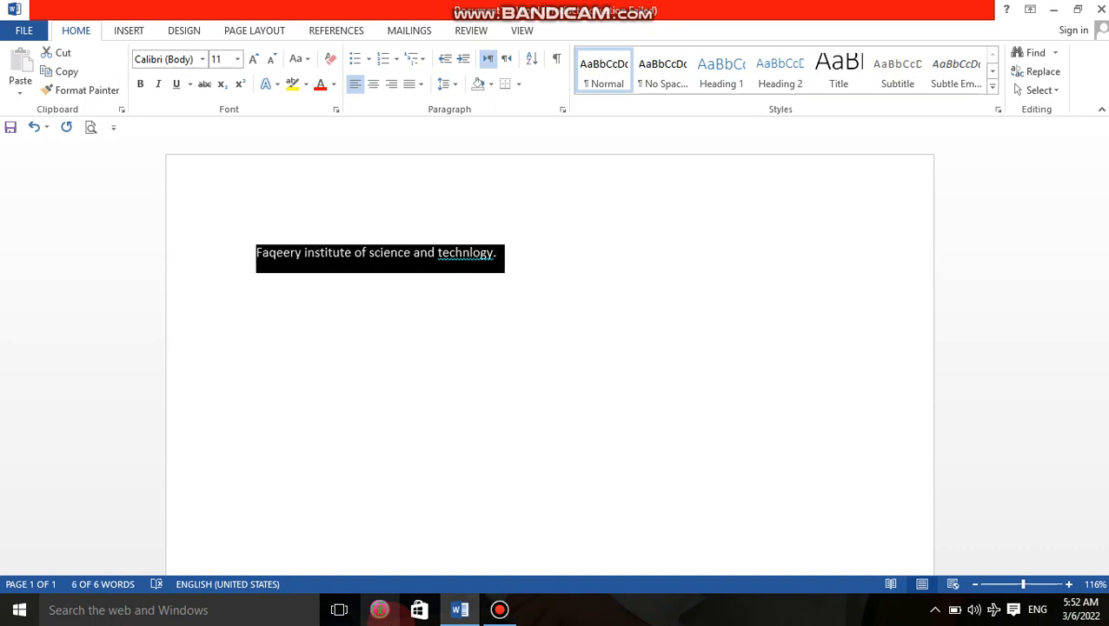
Step: Paste the institute line repeatedly with Ctrl+V to fill the page with identical copies
key(ctrl+v)
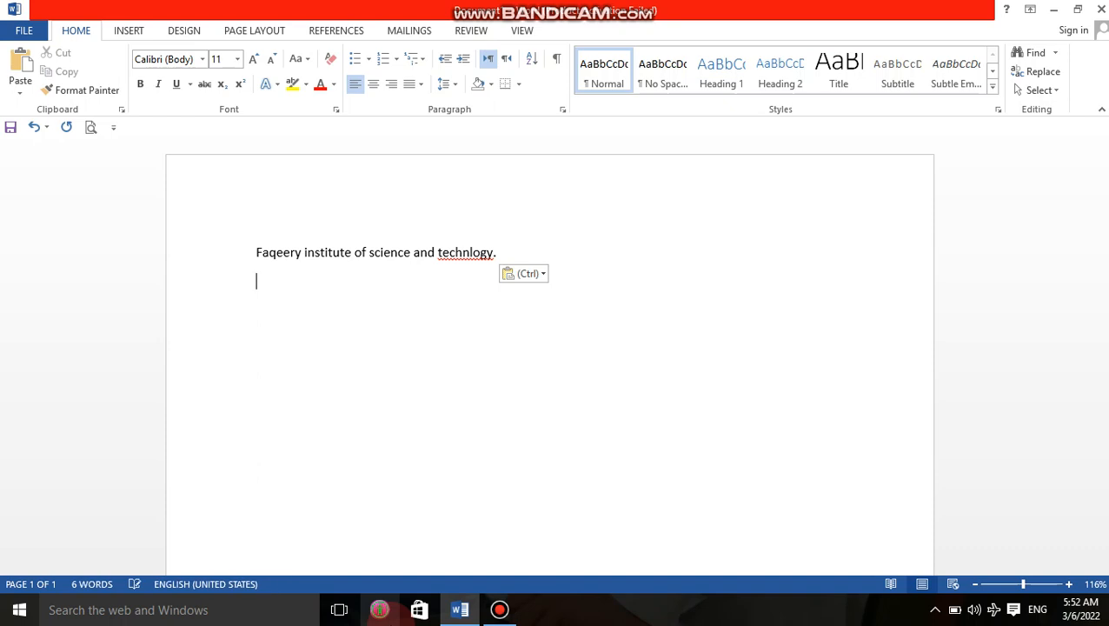
key(ctrl+v)
key(ctrl+v)
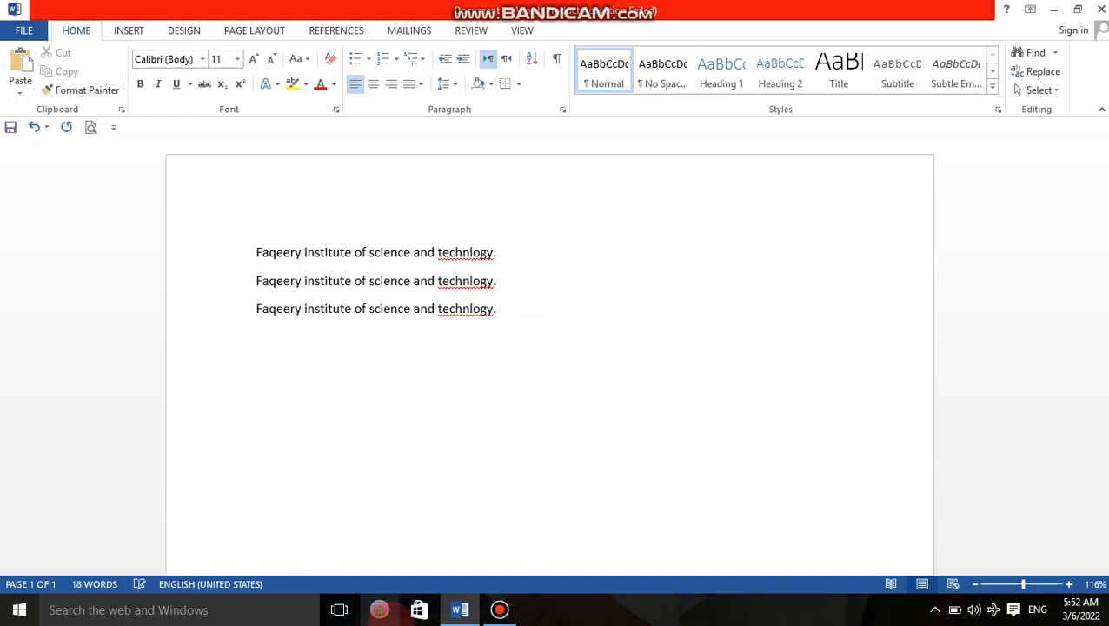
key(ctrl+v)
key(ctrl+v)
key(ctrl+v)
key(ctrl+v)
key(ctrl+v)
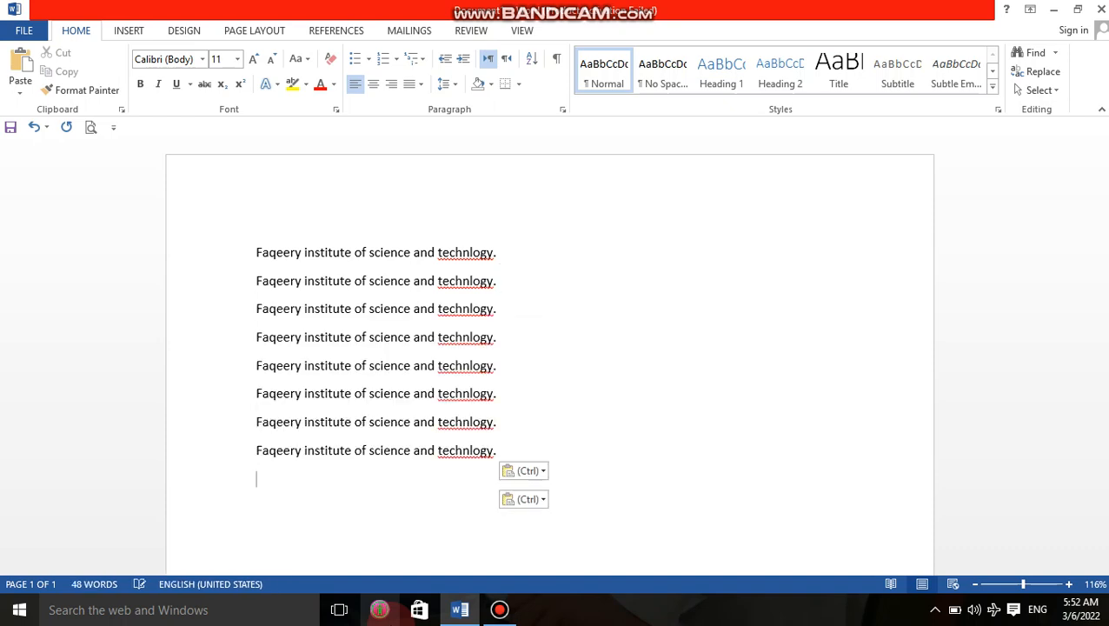
key(ctrl+v)
key(ctrl+v)
key(ctrl+v)
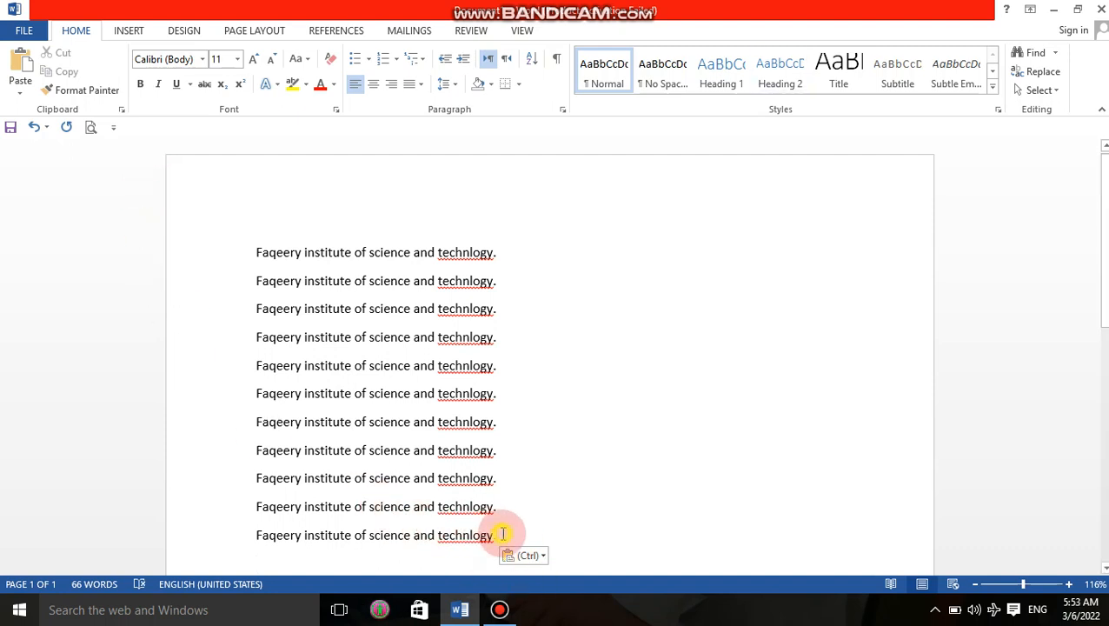
drag(502, 532, 264, 258)
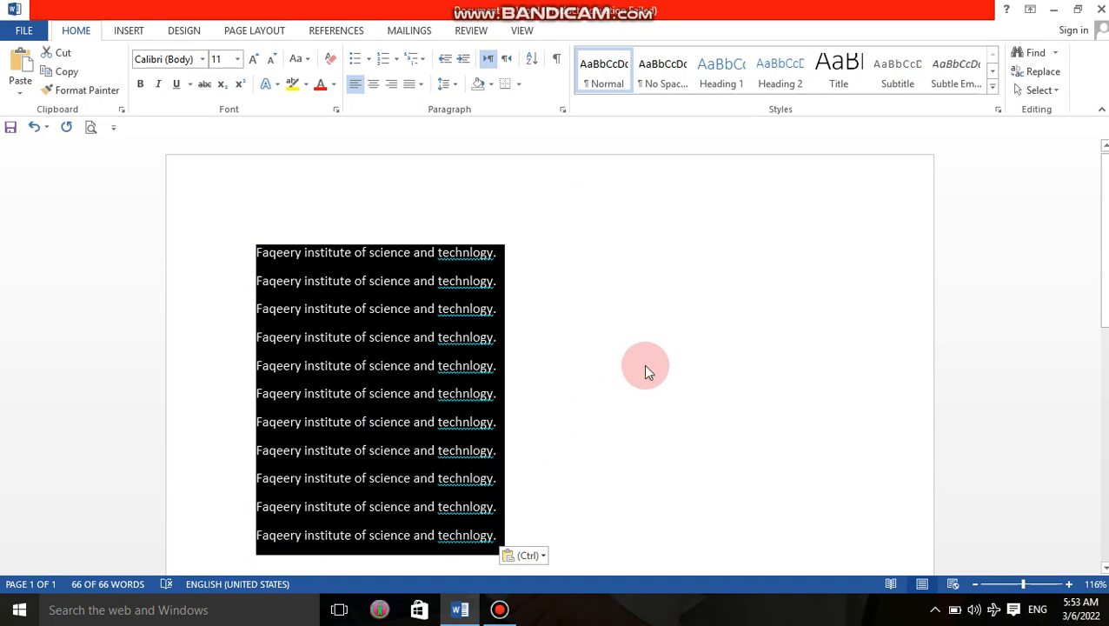
click(581, 406)
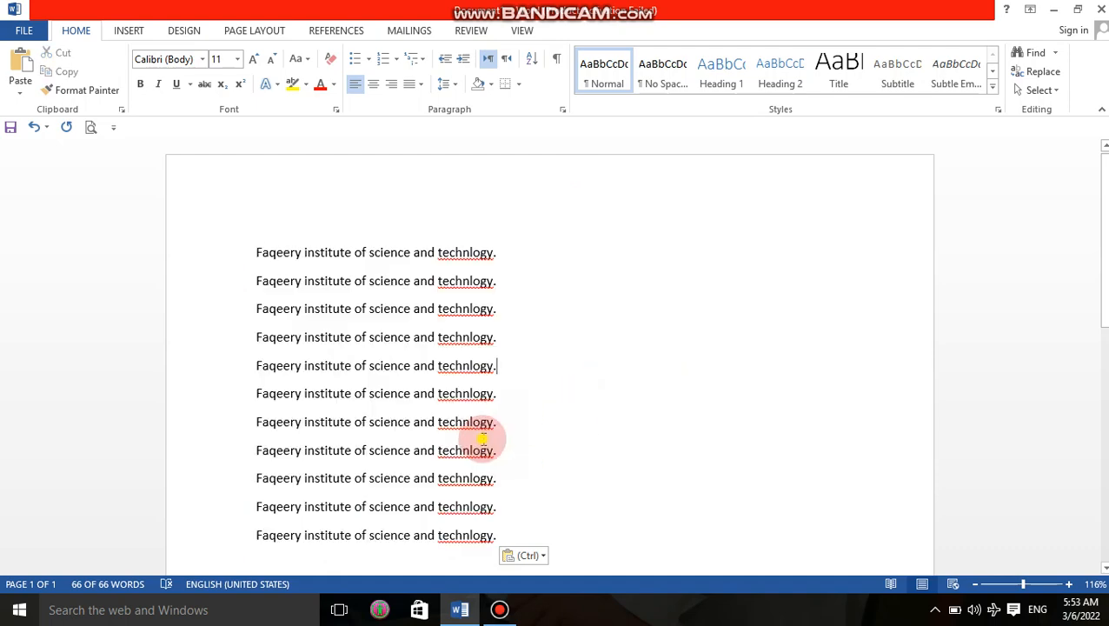
click(680, 521)
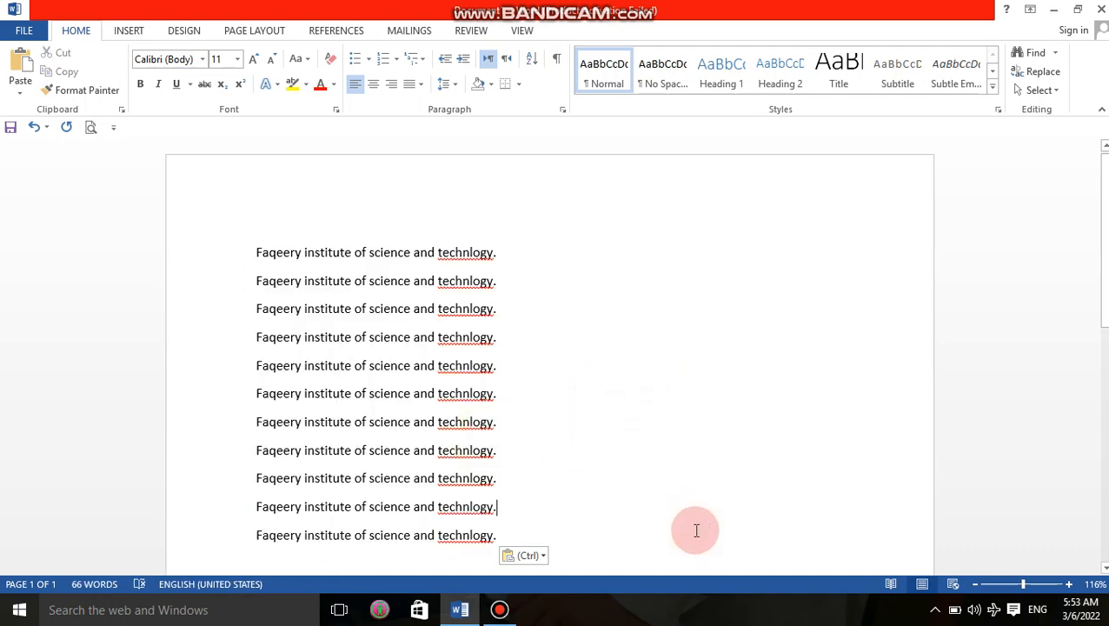
key(ctrl+a)
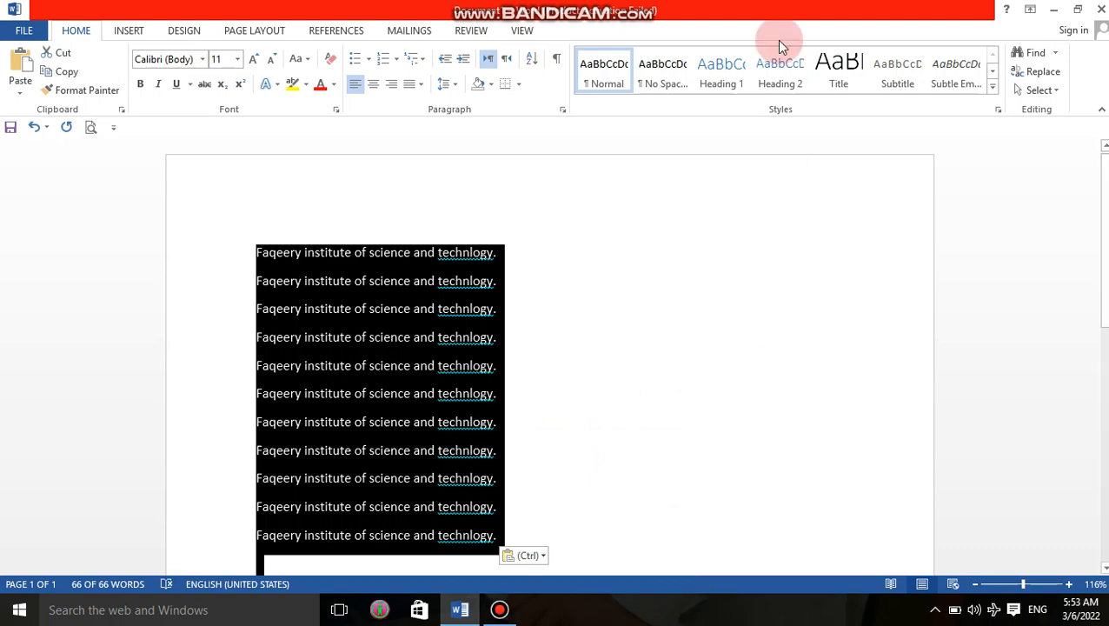
click(874, 161)
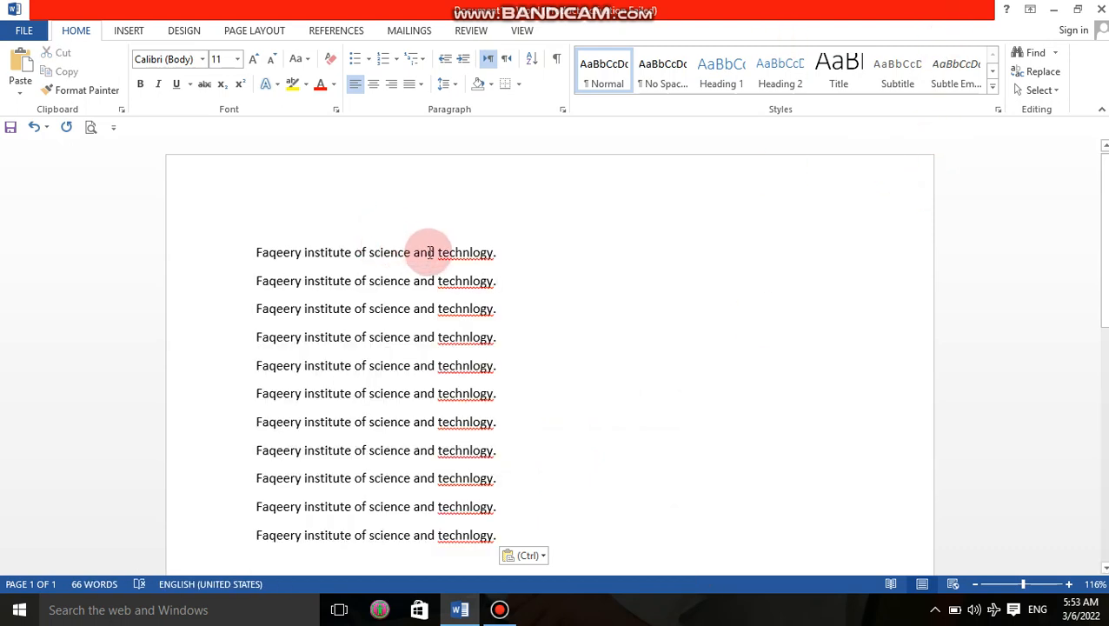
click(508, 252)
drag(489, 252, 257, 252)
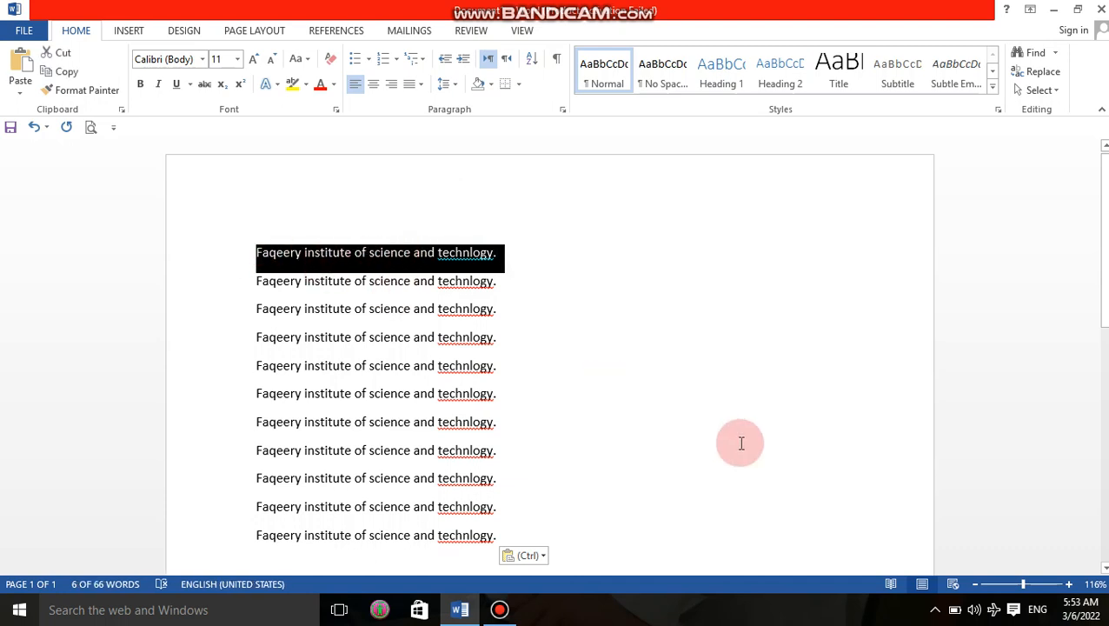
Step: Set the first line to Times New Roman and adjust its size to 22 pt
click(204, 59)
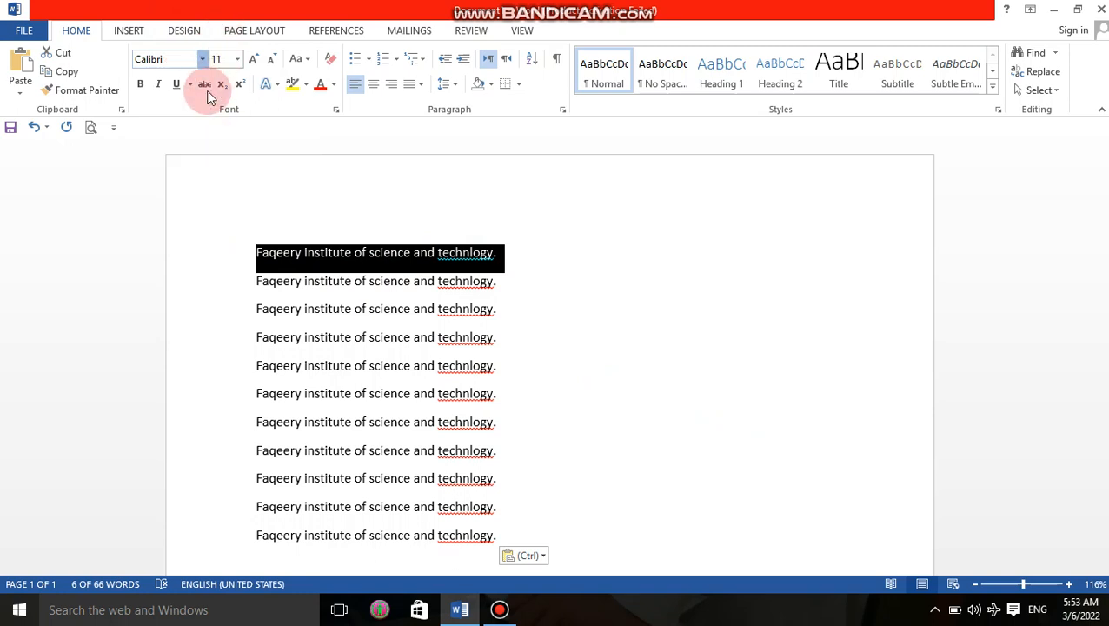
click(204, 59)
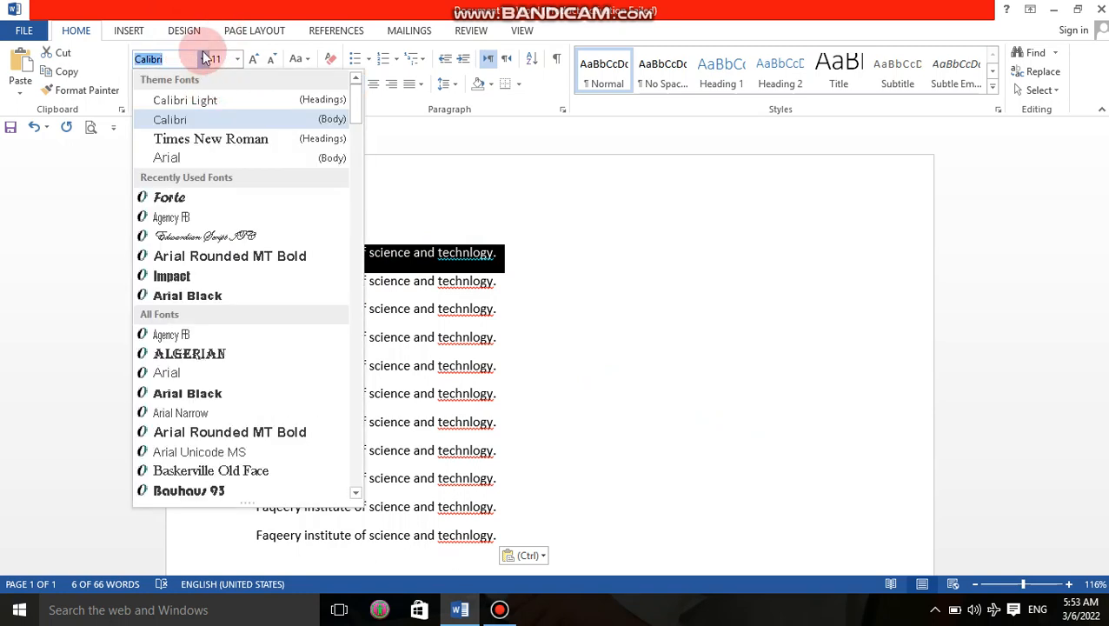
click(195, 140)
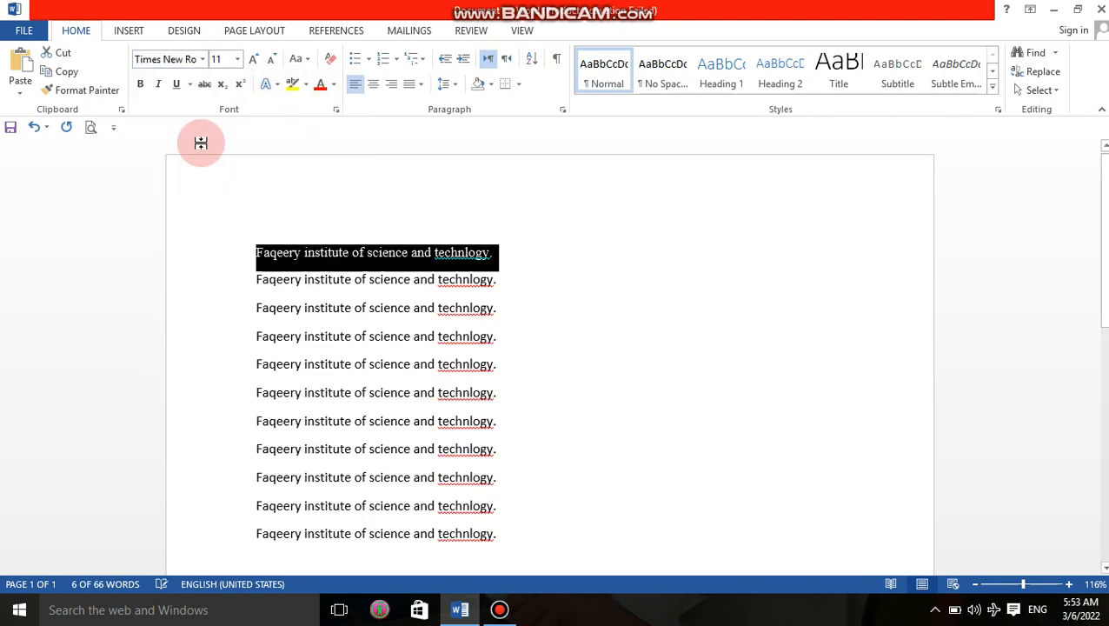
click(257, 61)
click(257, 60)
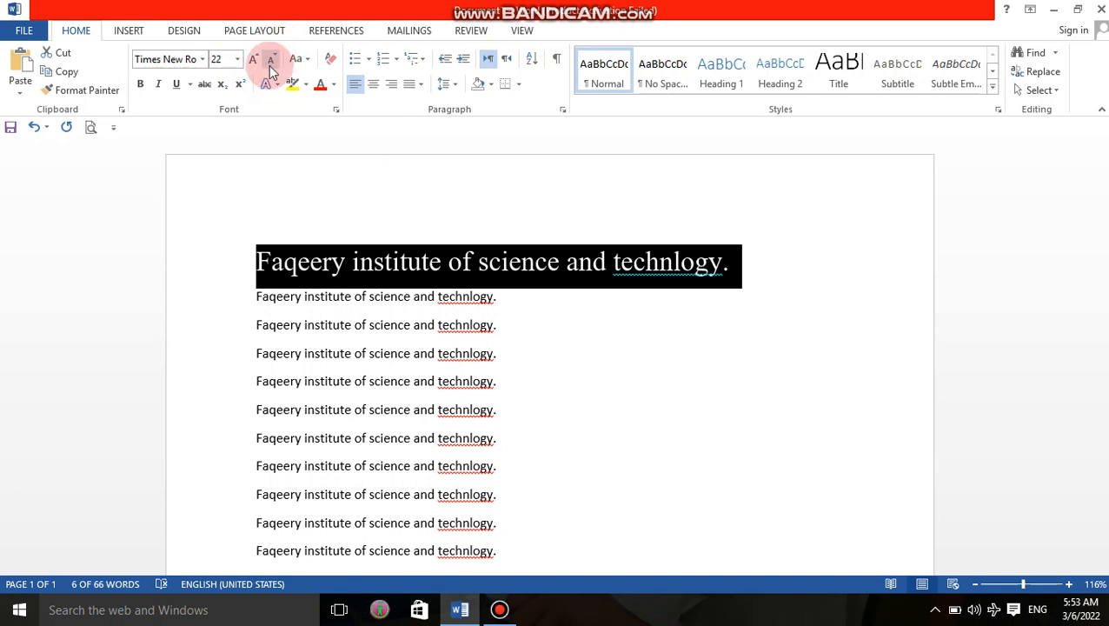
click(271, 62)
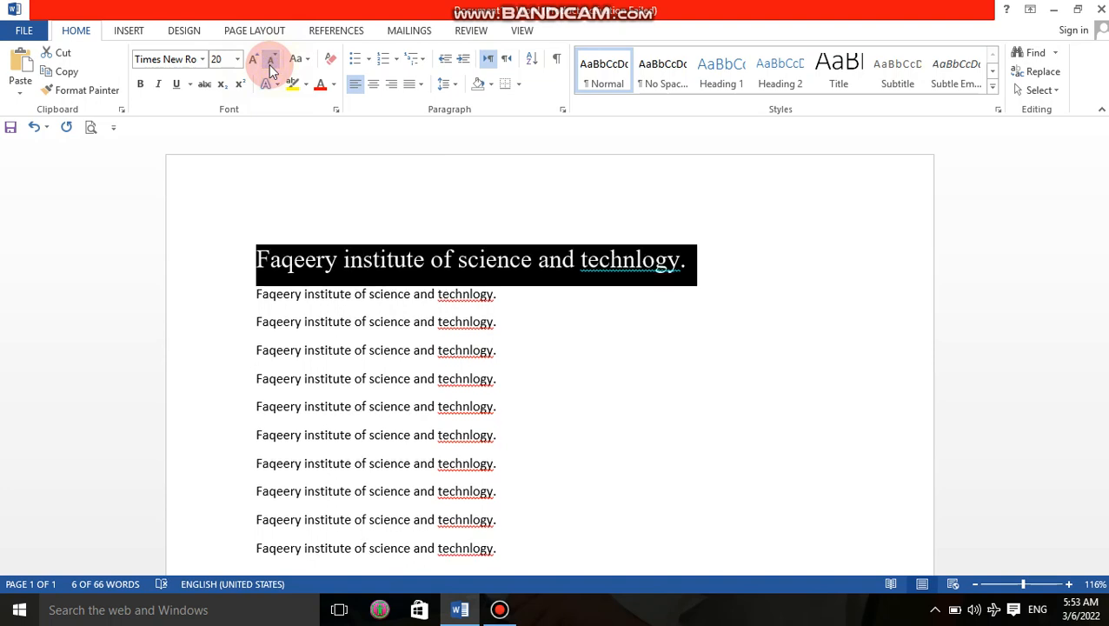
click(252, 61)
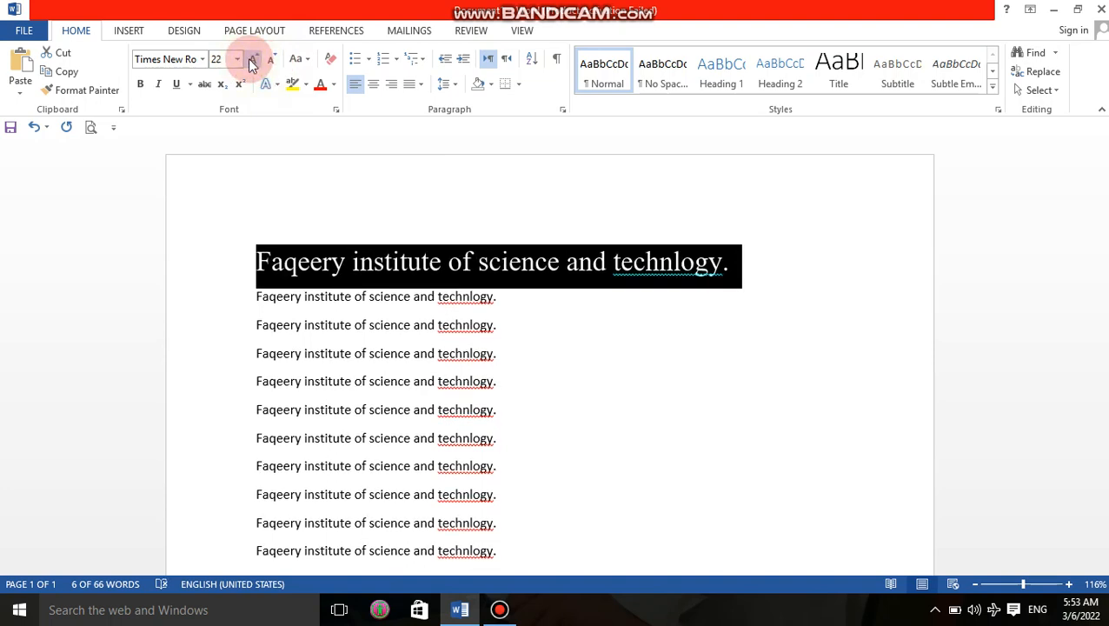
Step: Apply bold, italic and underline to the 22 pt first line
click(140, 85)
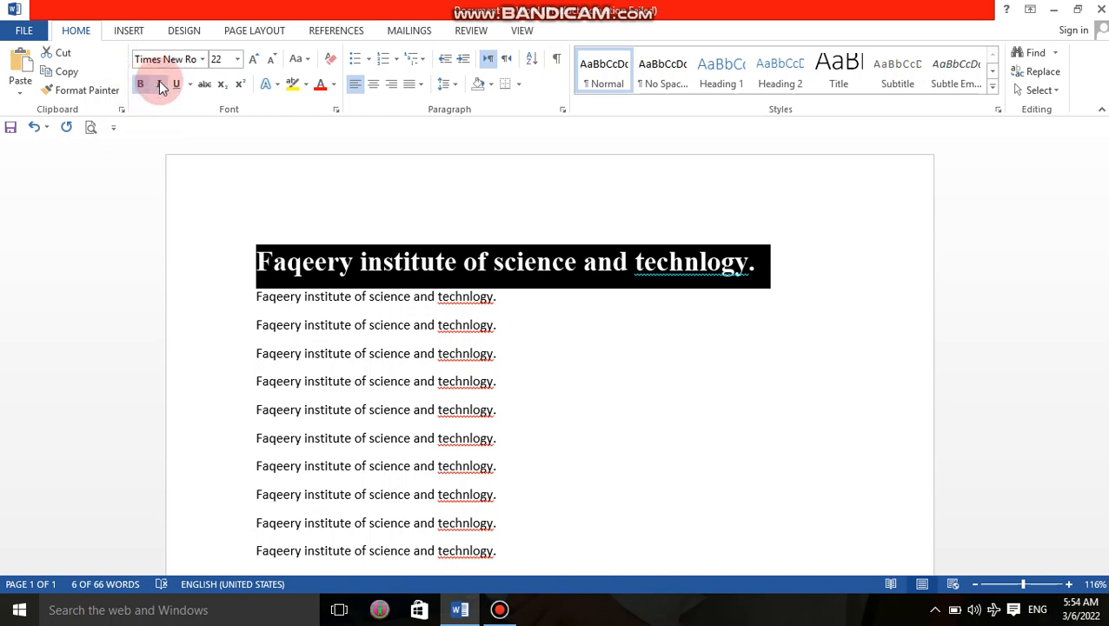
click(161, 87)
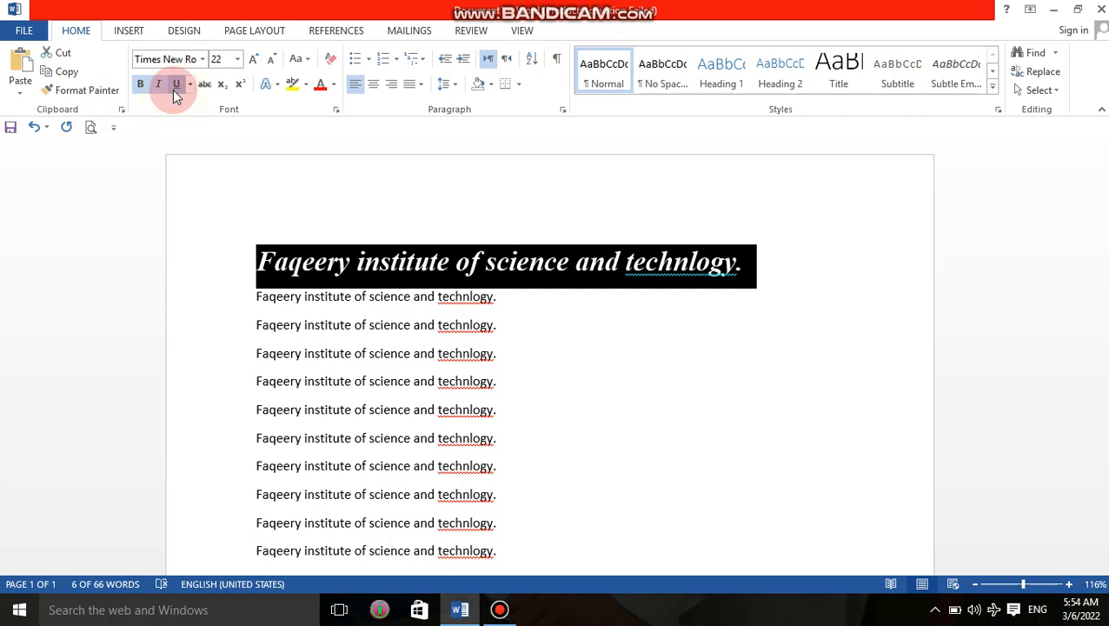
click(177, 92)
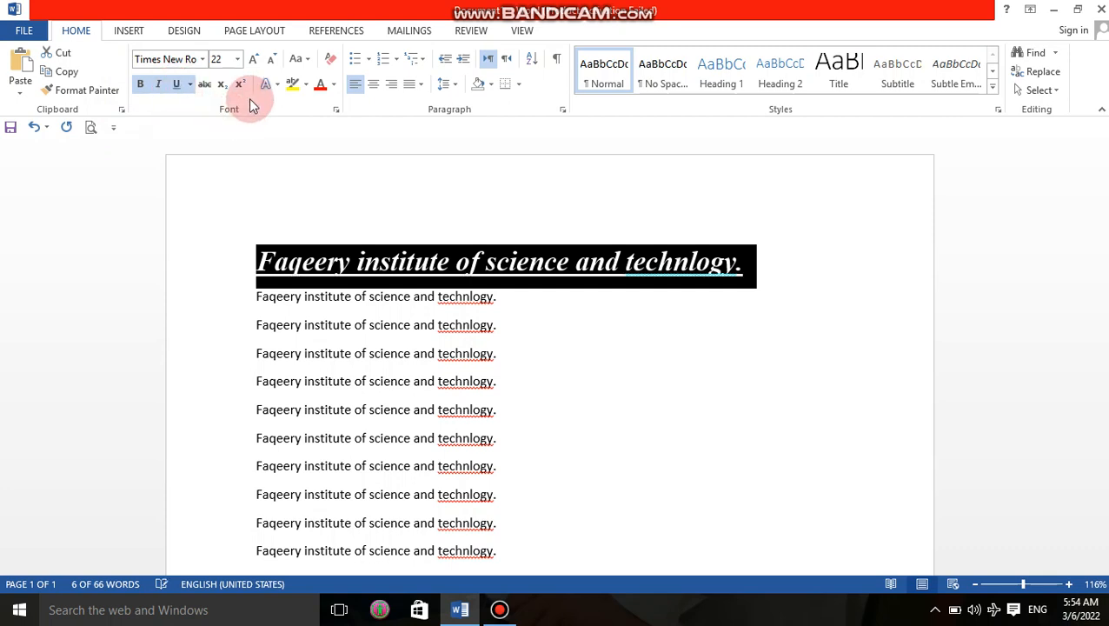
click(190, 86)
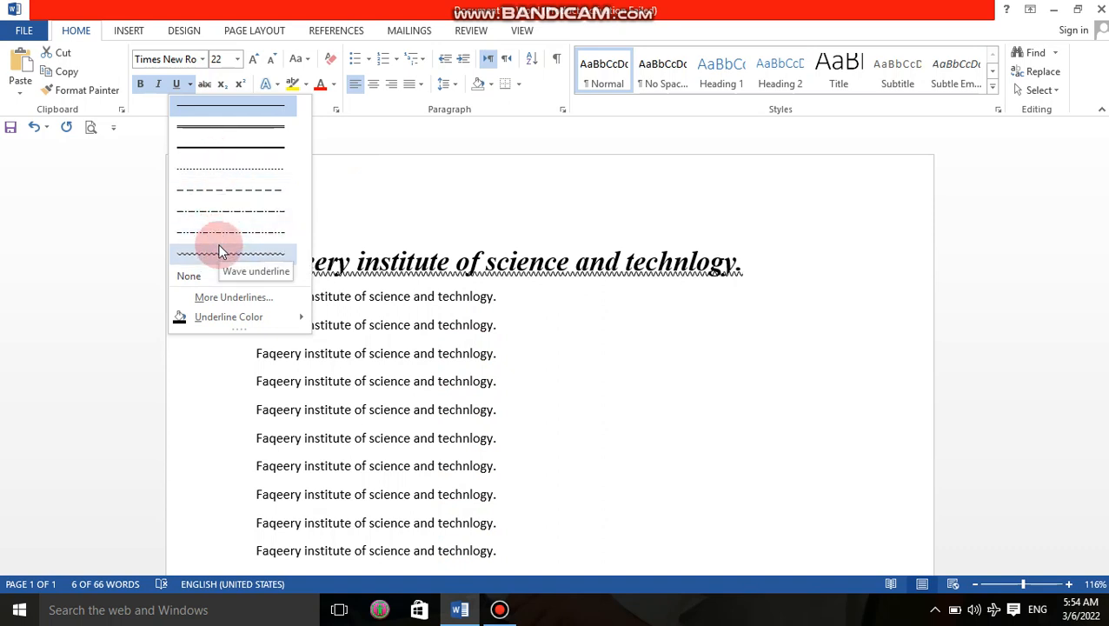
Step: Give the heading a wave underline in a standard colour
click(219, 252)
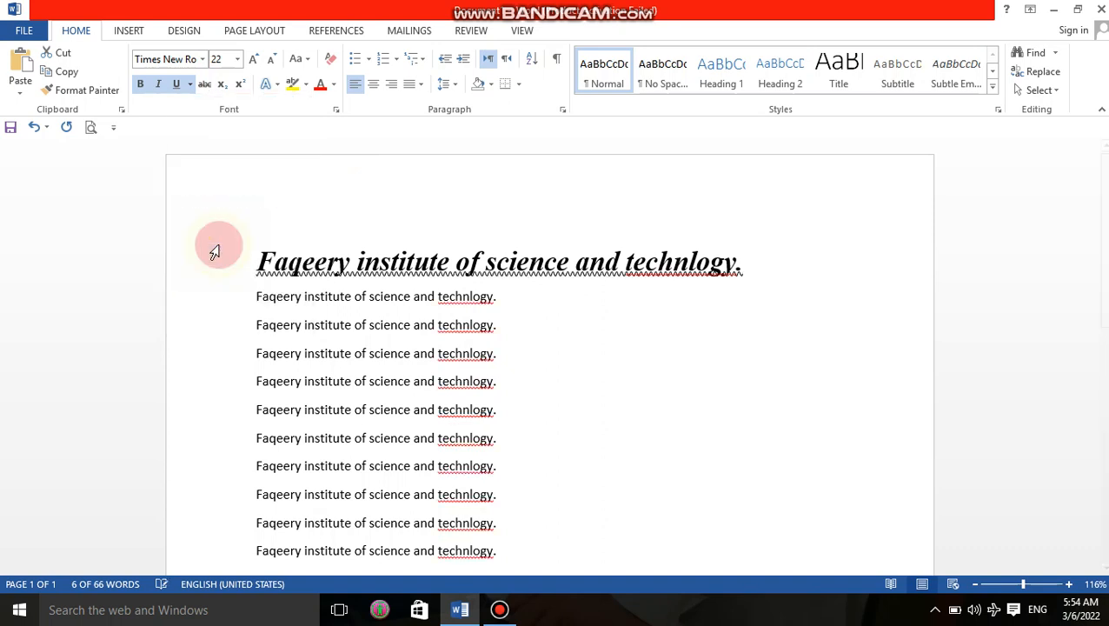
click(190, 85)
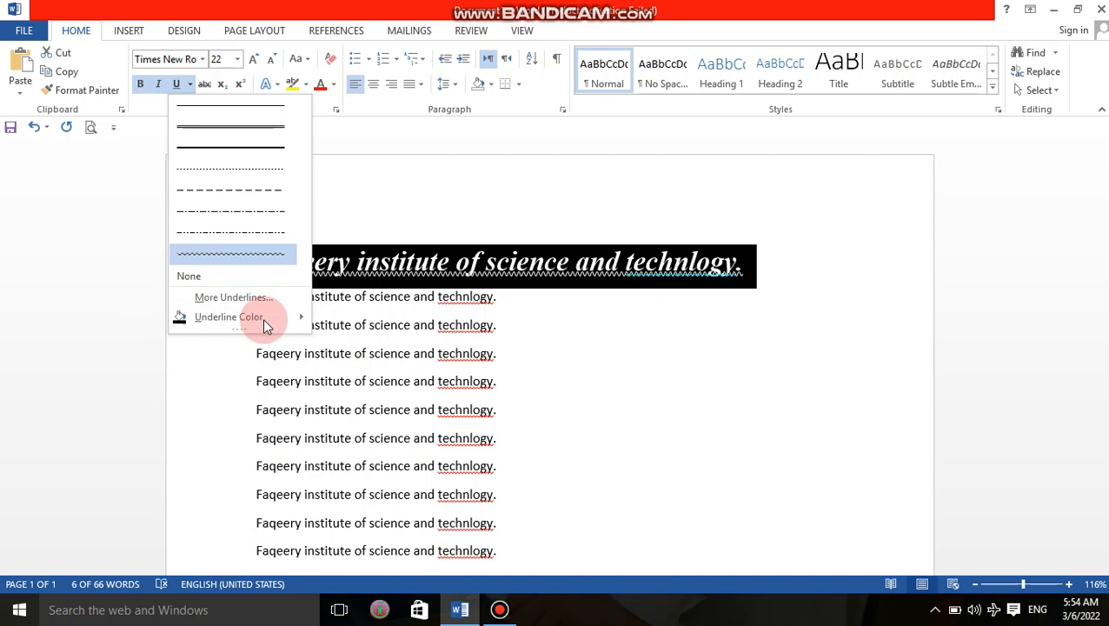
mouse_move(262, 318)
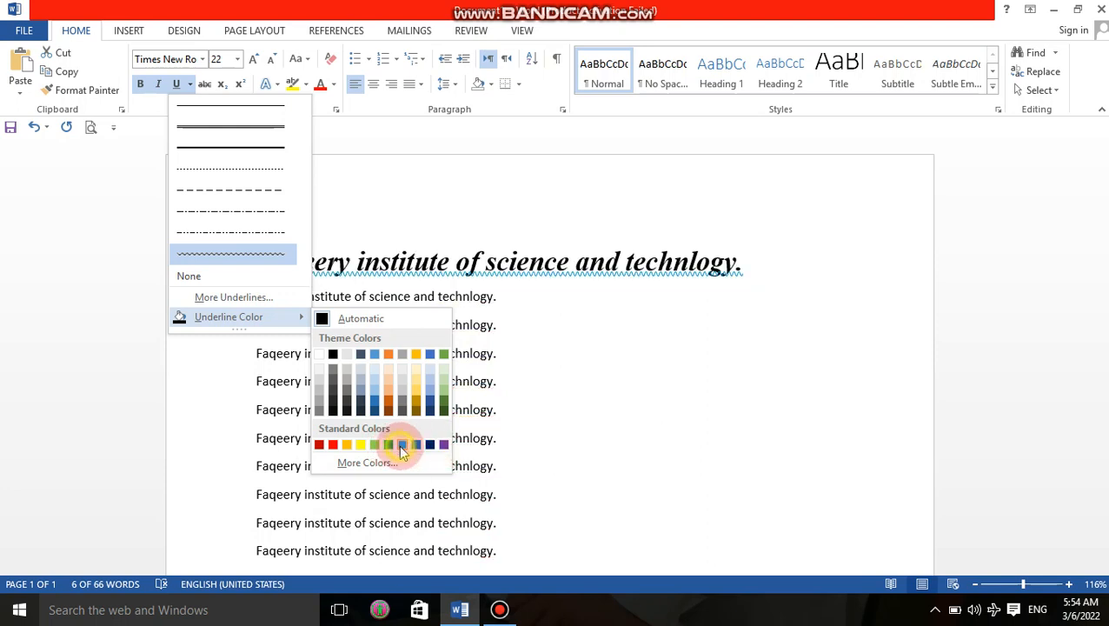
click(398, 445)
Step: Correct 'technlogy' to 'technology' in the first body line using the spelling suggestion
click(579, 437)
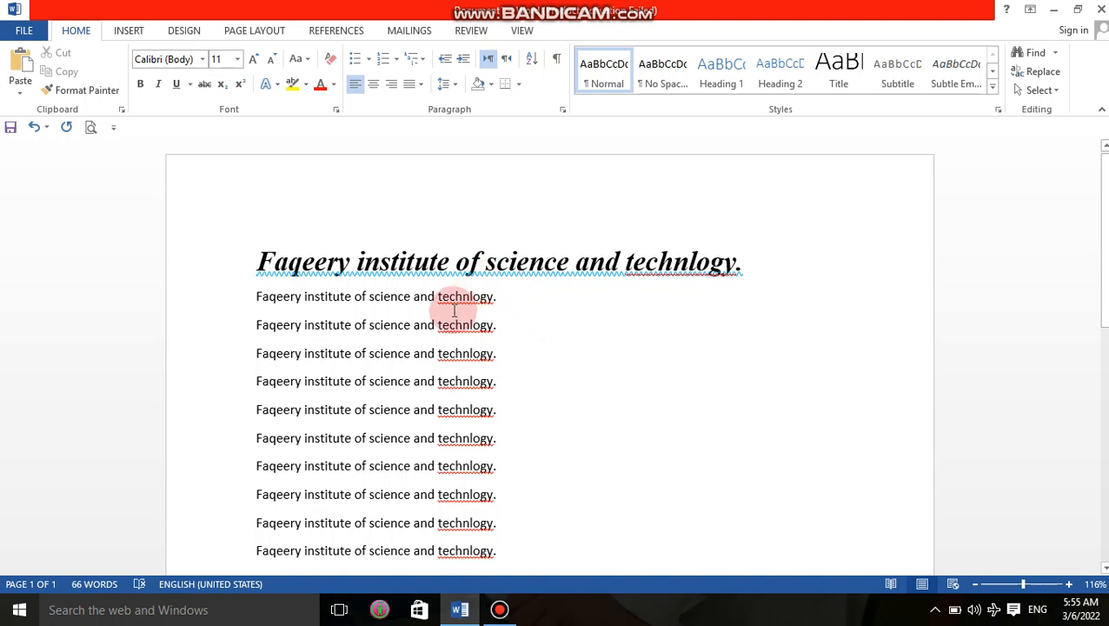
right_click(454, 306)
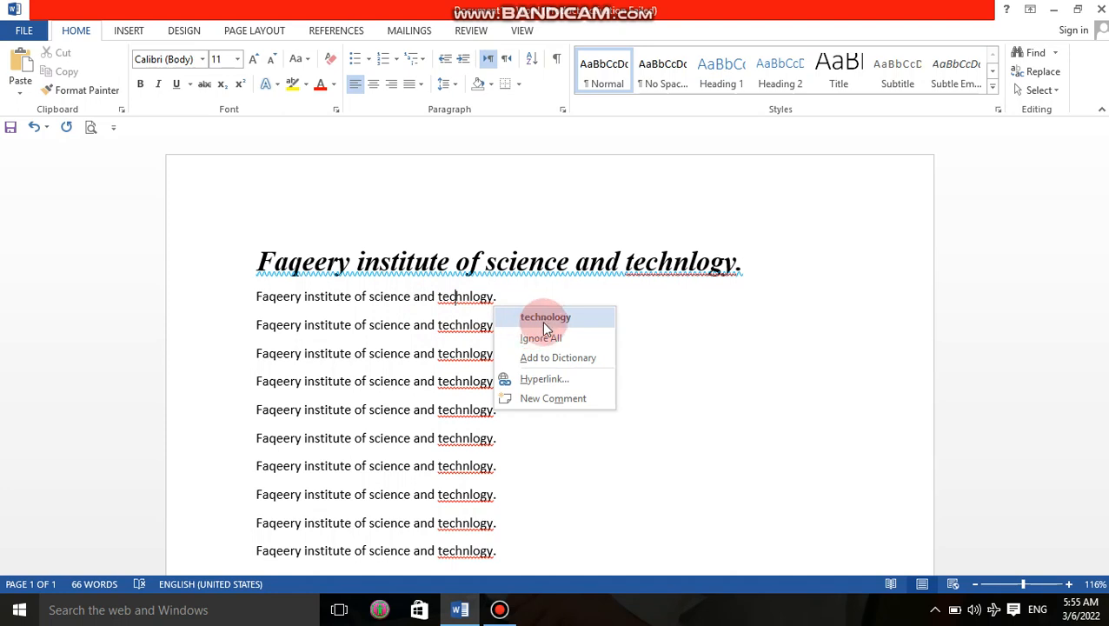
click(544, 318)
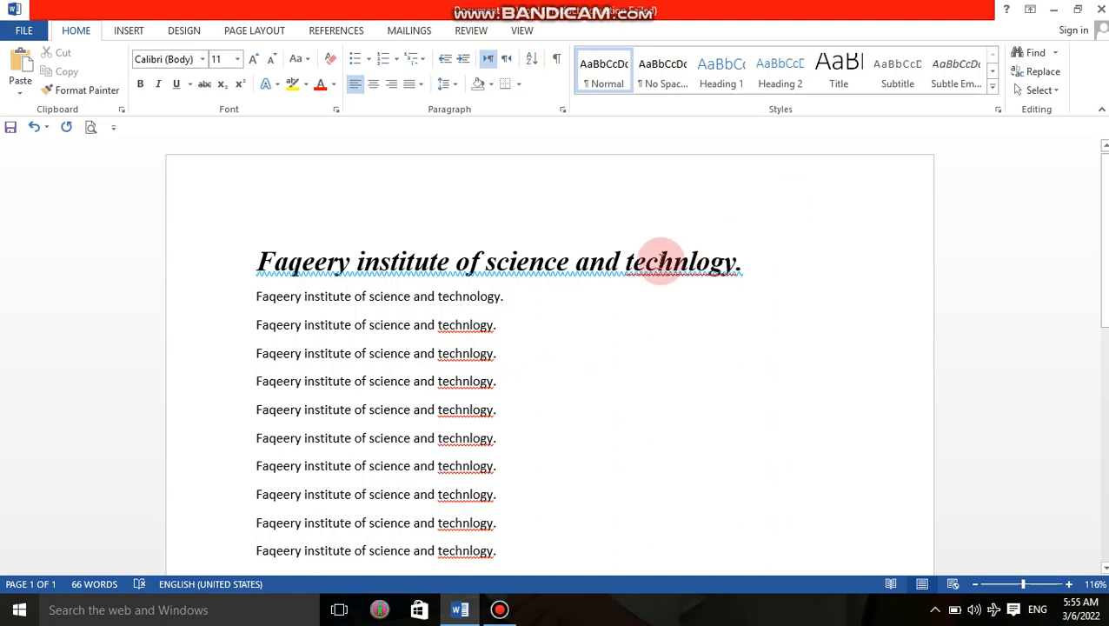
Step: Add a new line below the heading and type the author's full name on it
click(741, 263)
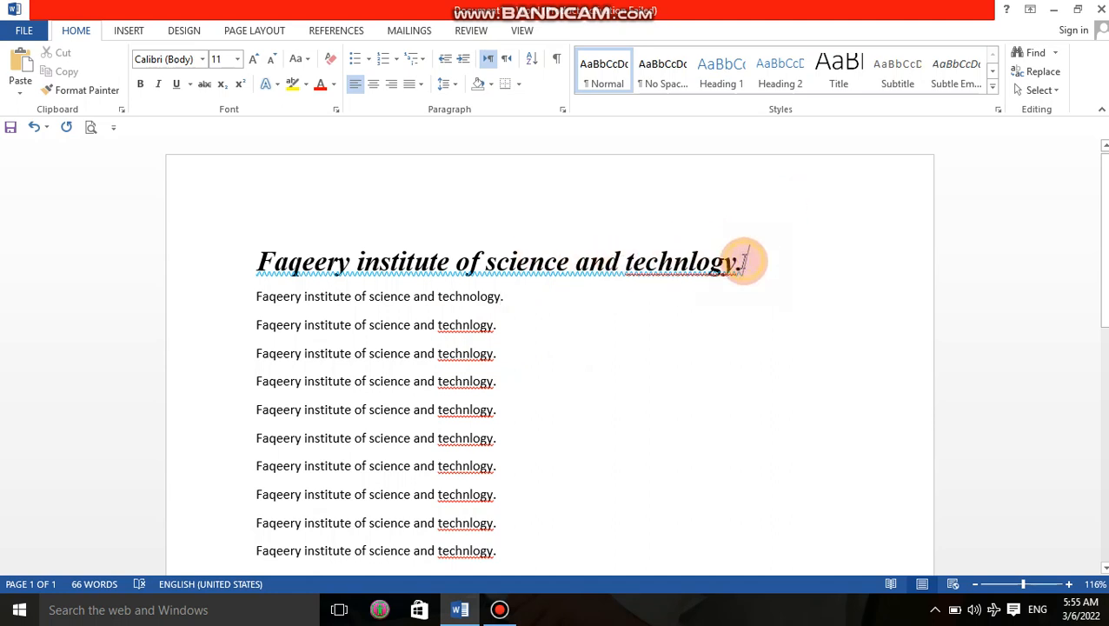
key(Return)
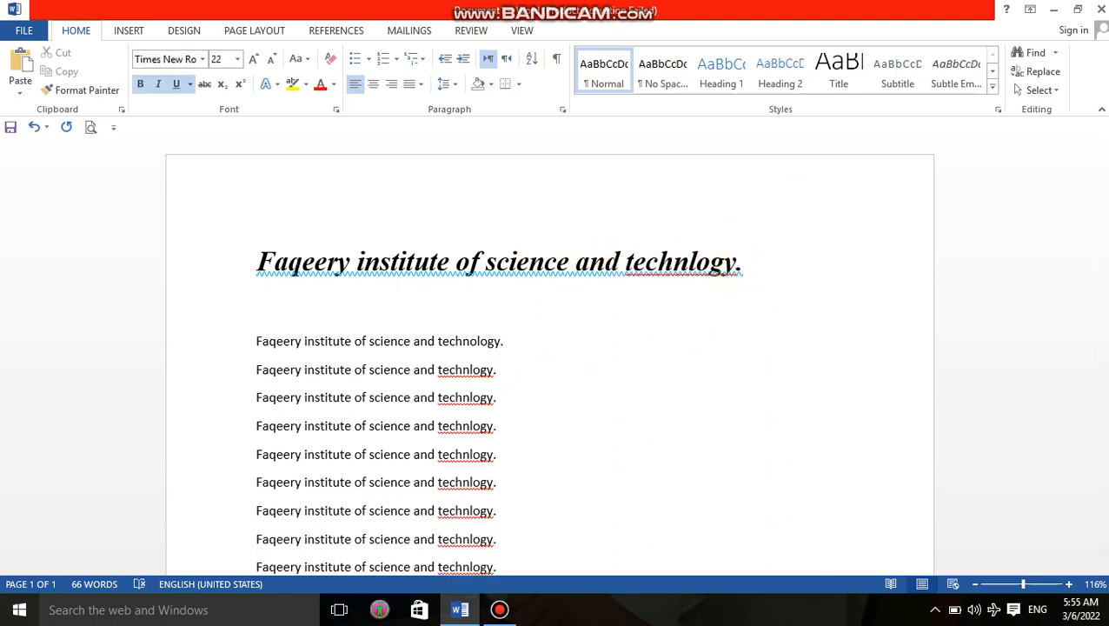
text(s)
key(BackSpace)
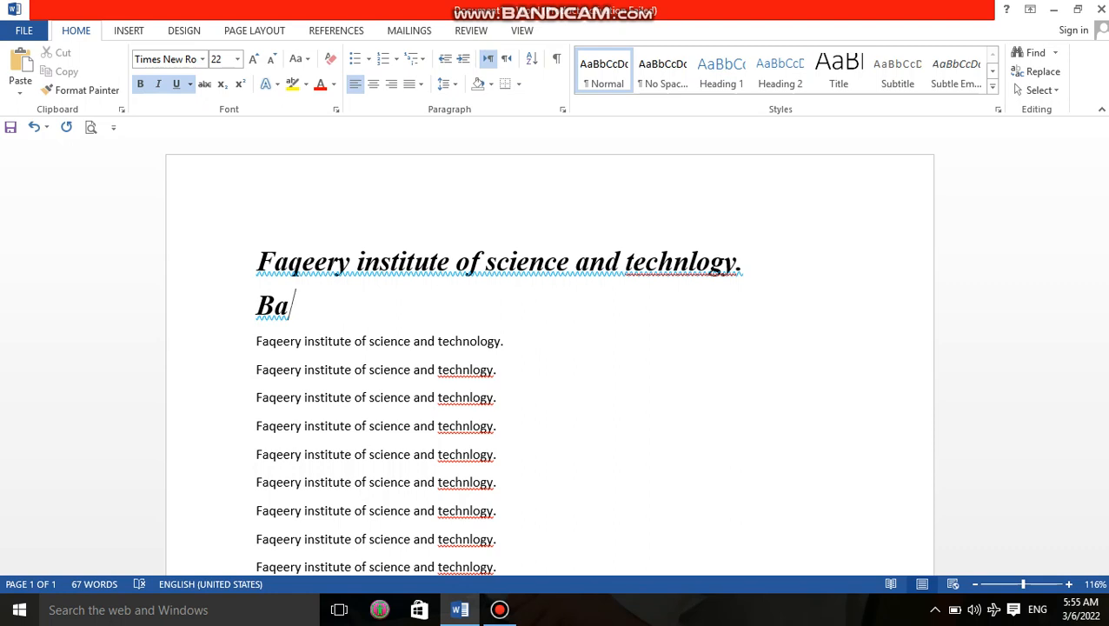
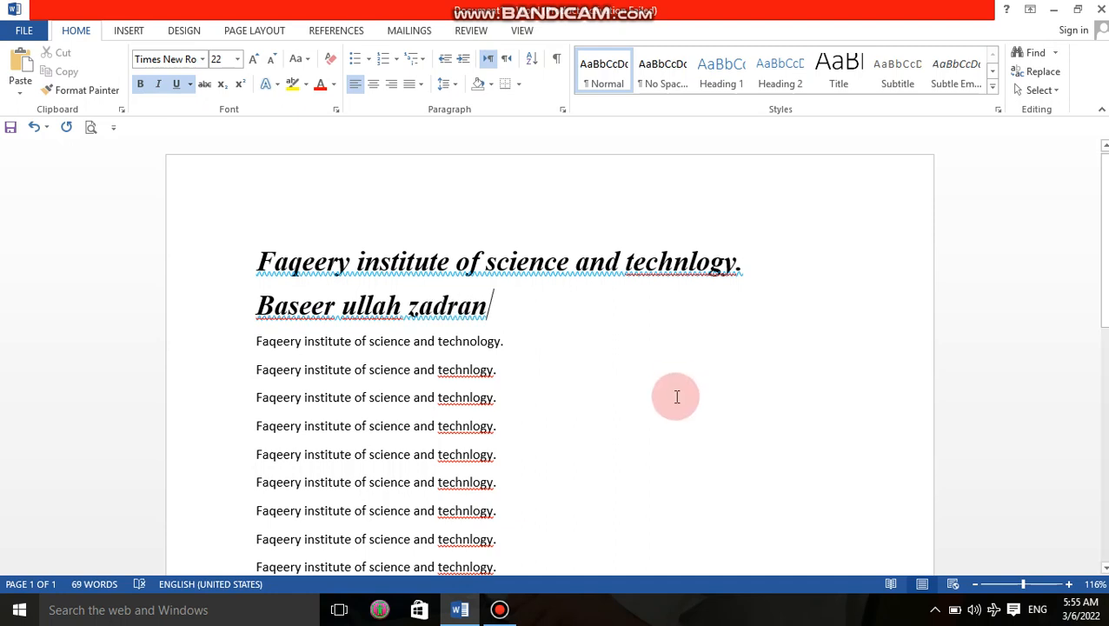
click(581, 392)
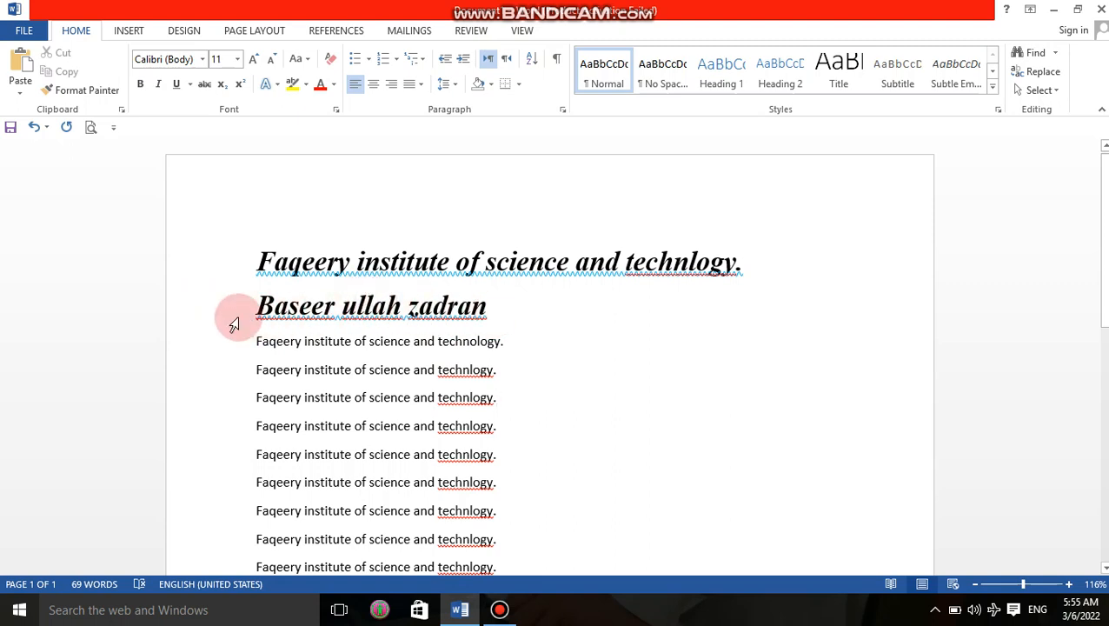
Step: Add the name's first two words to the dictionary and ignore the surname
click(300, 306)
right_click(301, 306)
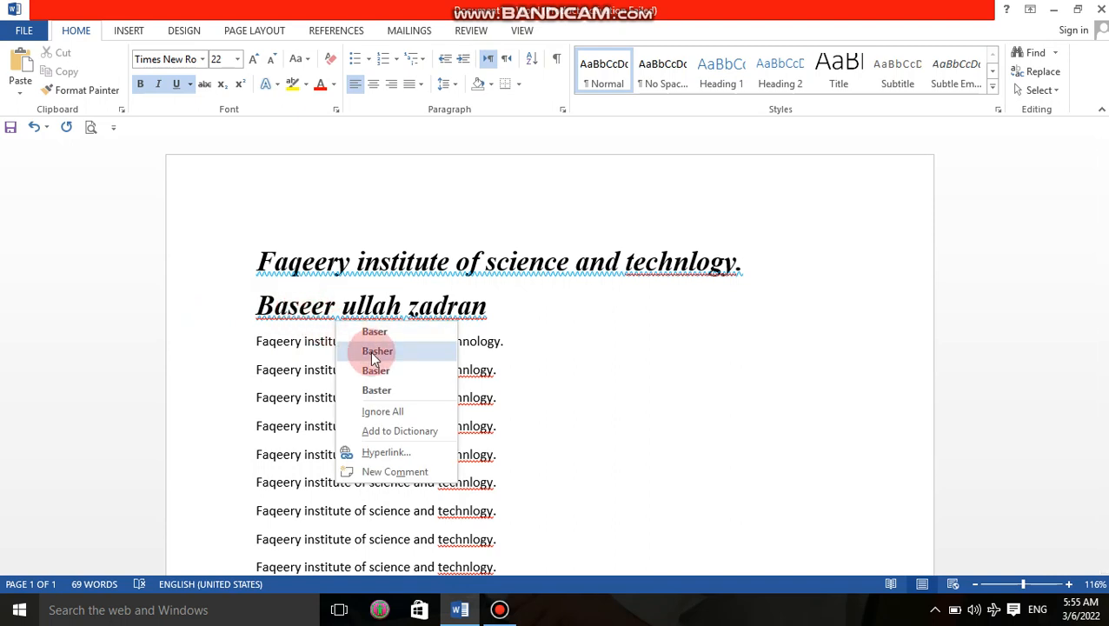
click(388, 432)
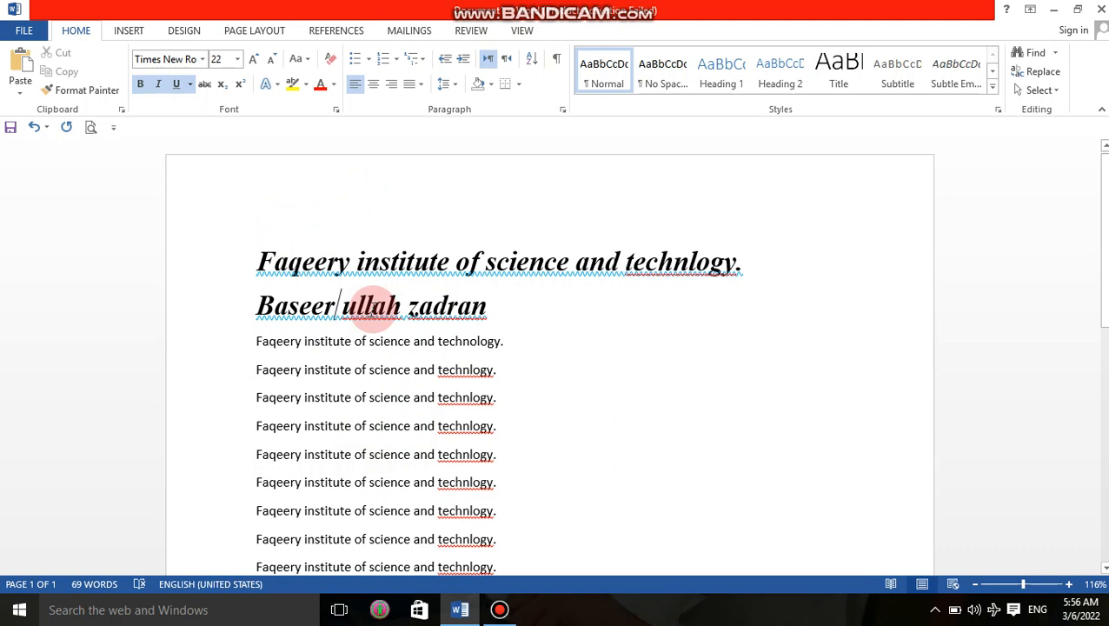
right_click(376, 313)
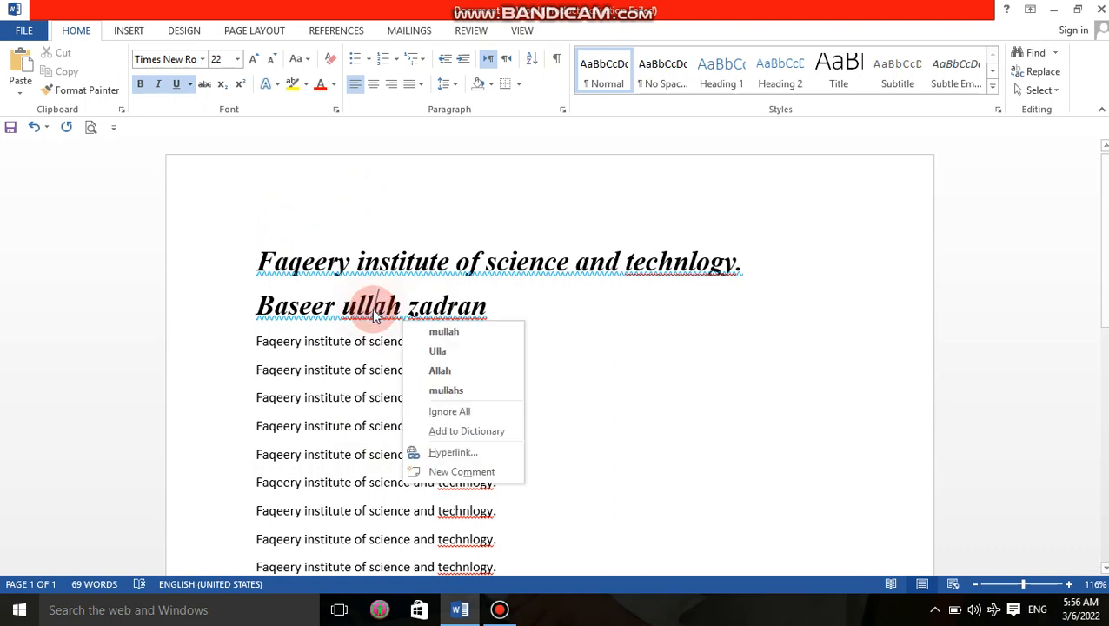
click(474, 432)
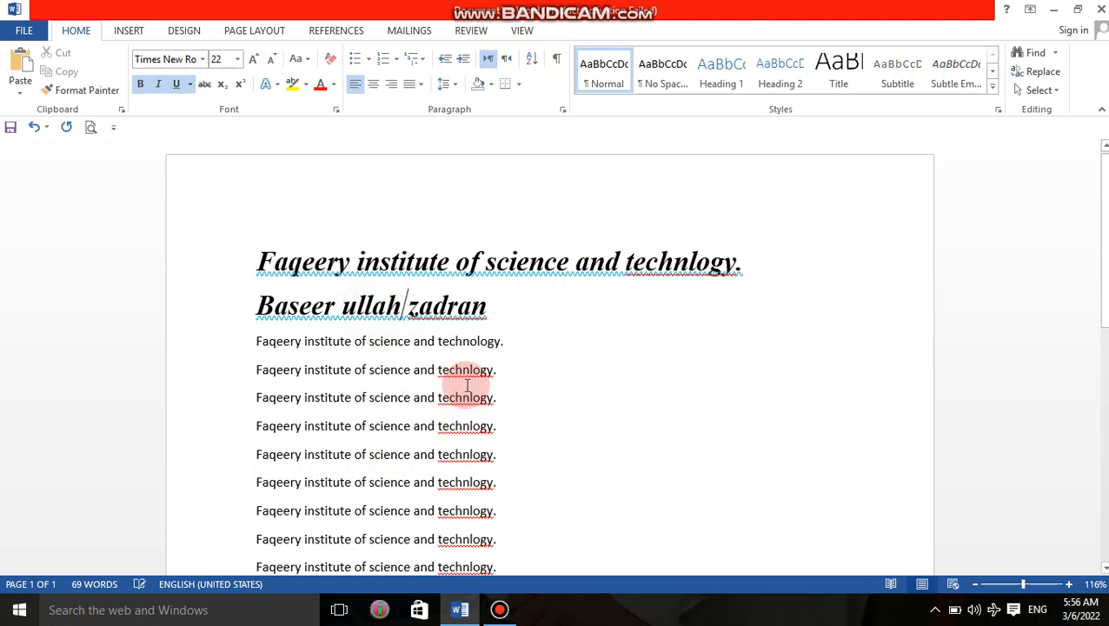
right_click(465, 317)
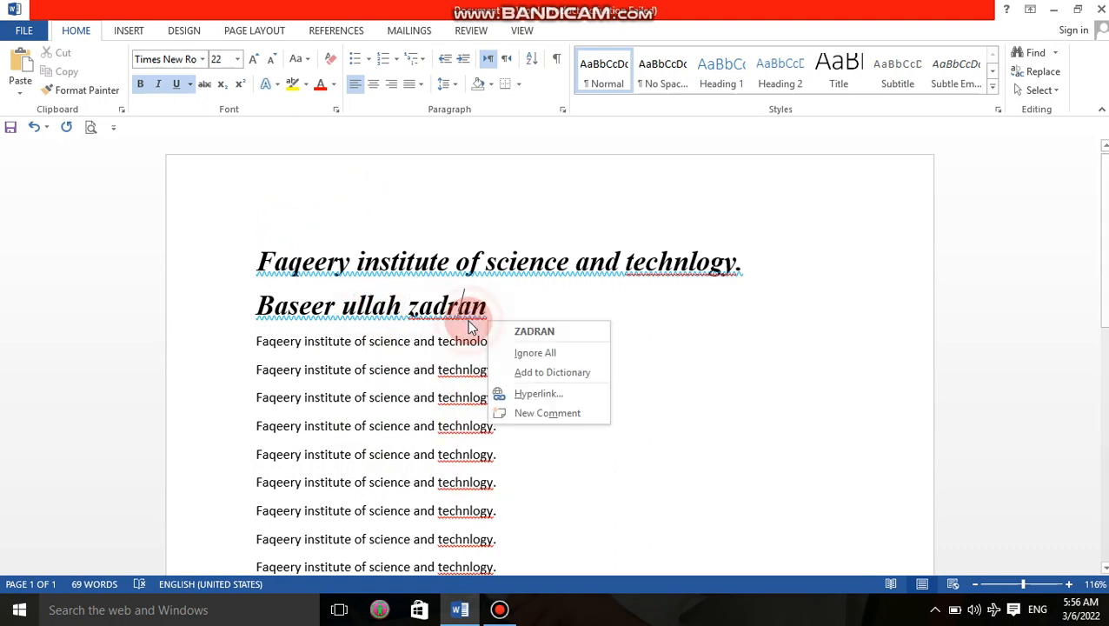
click(549, 353)
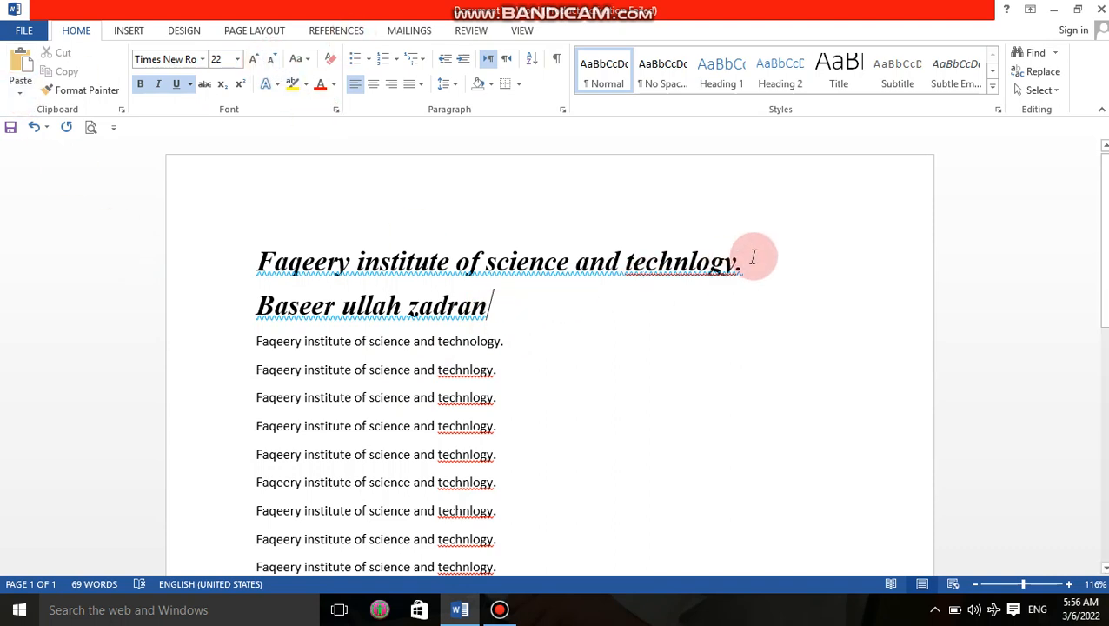
Step: Select the heading, switch it to UPPERCASE, turn off italic, then change it to lowercase
click(348, 267)
drag(341, 267, 740, 272)
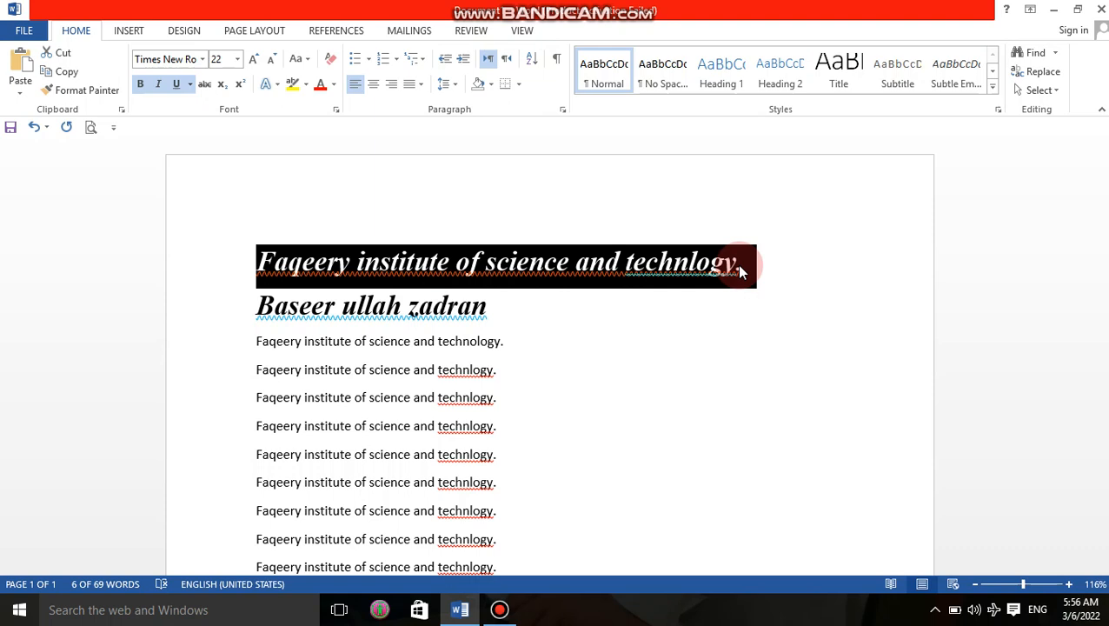
click(304, 62)
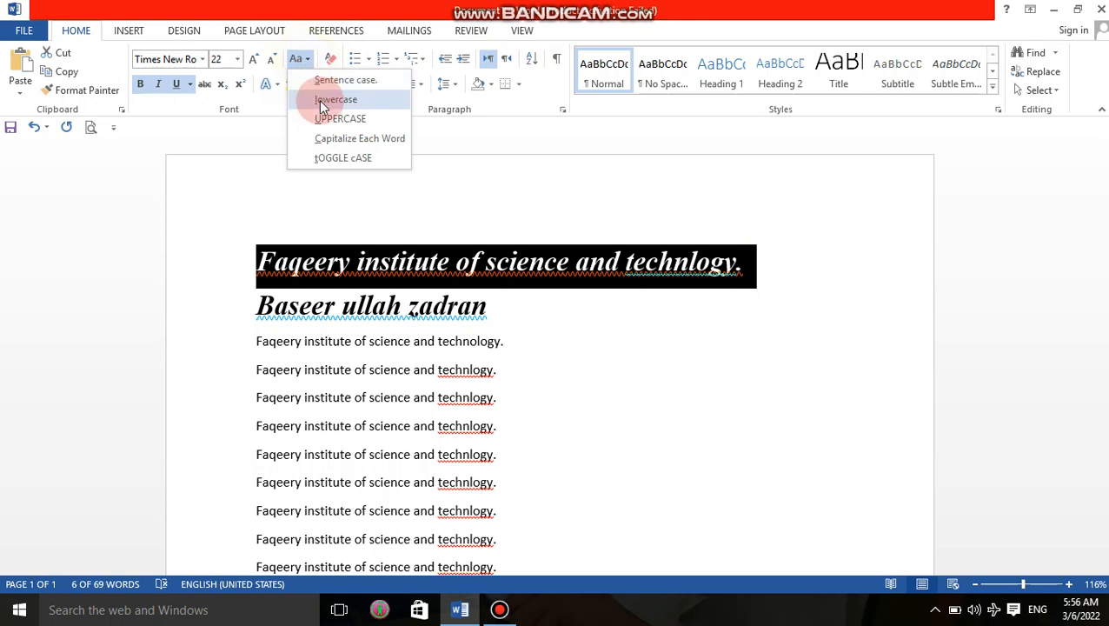
click(355, 129)
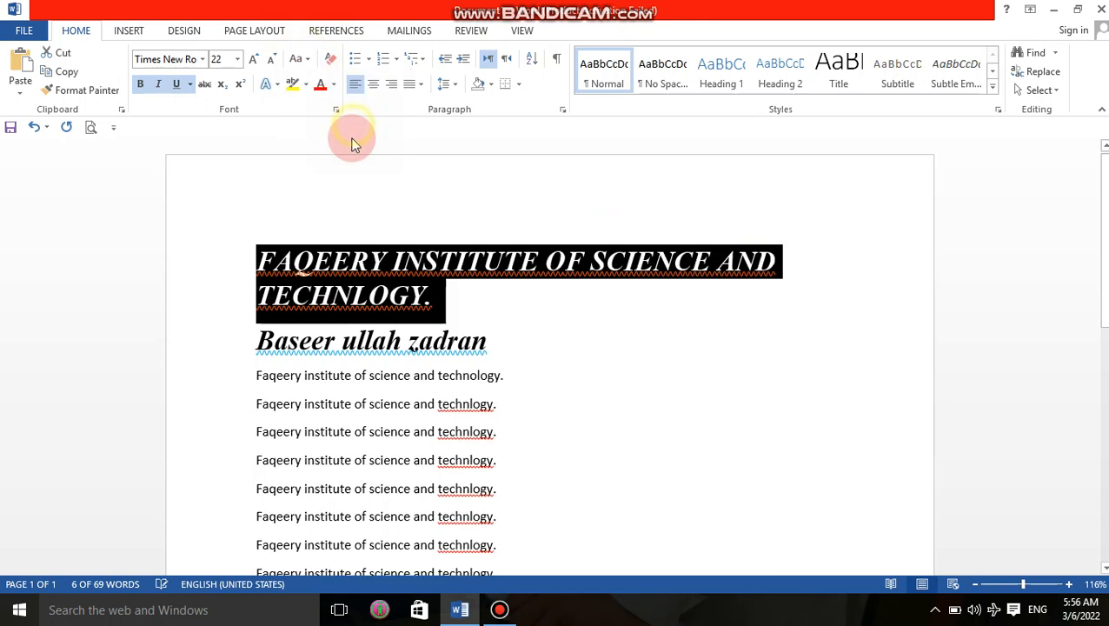
click(175, 82)
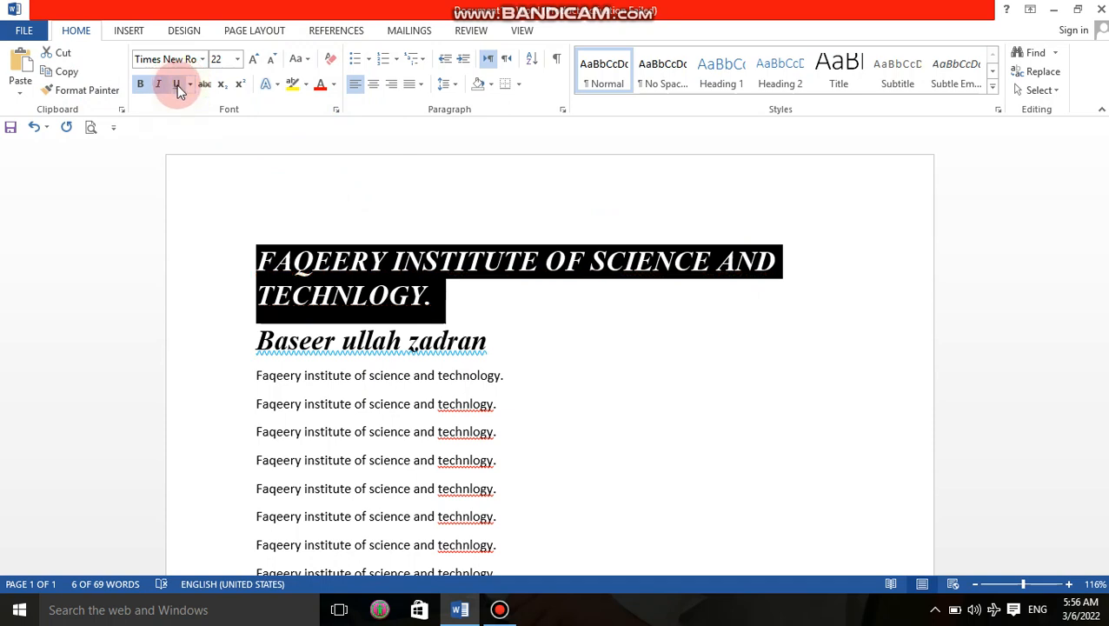
click(159, 87)
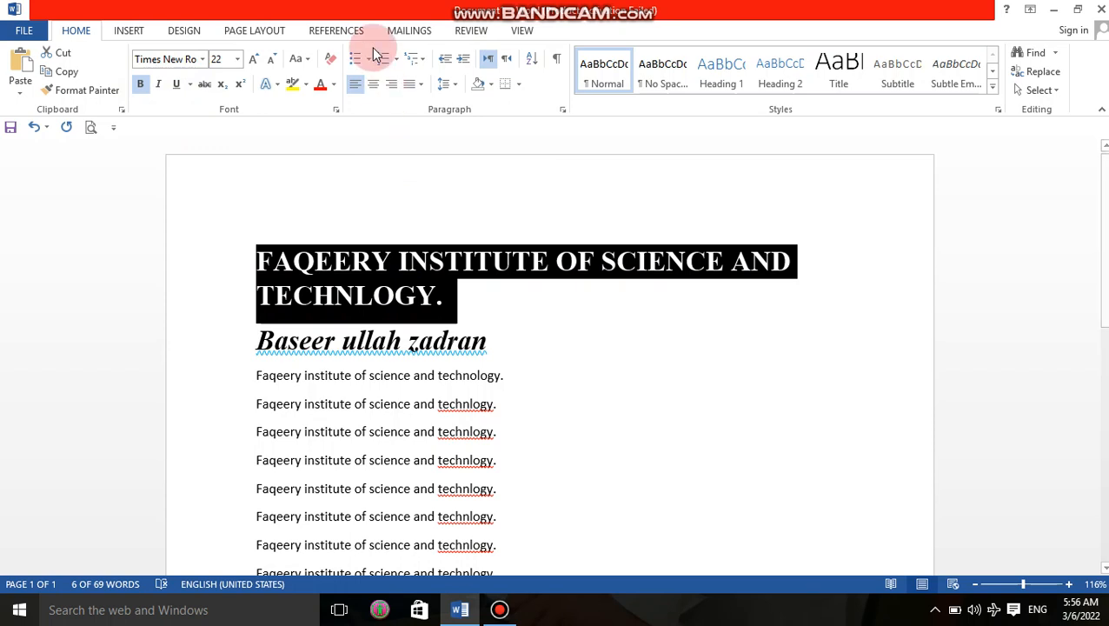
click(301, 59)
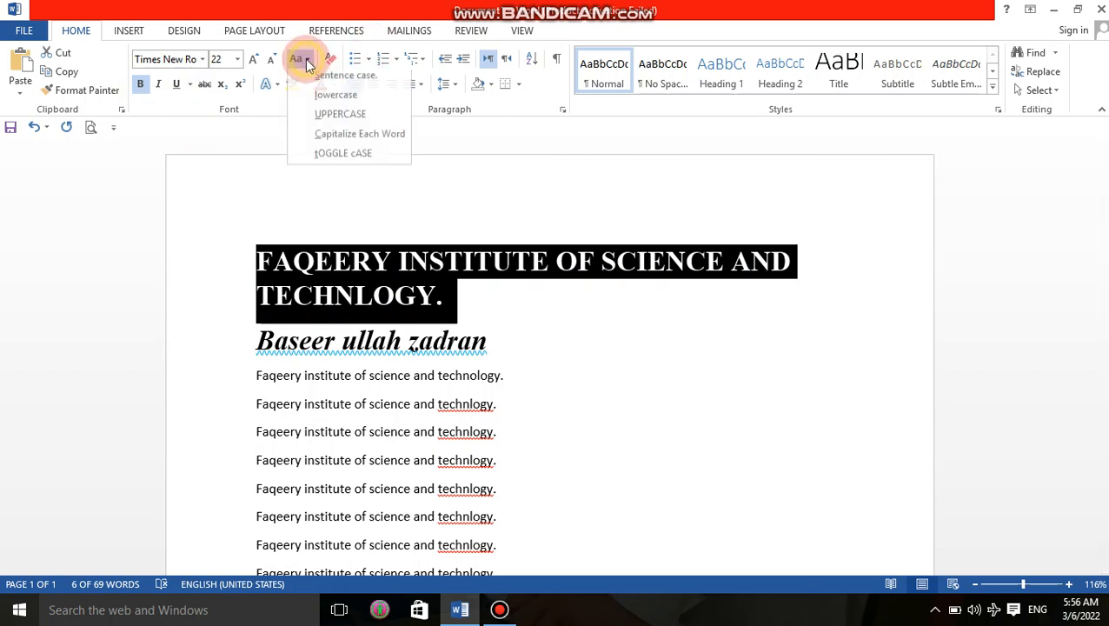
click(343, 108)
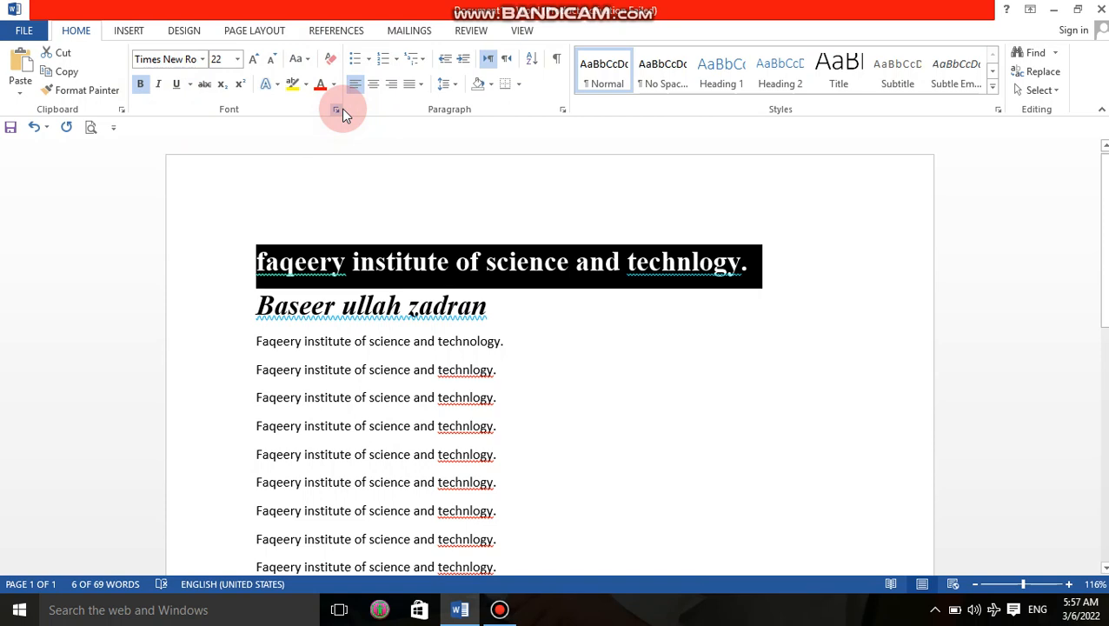
click(649, 352)
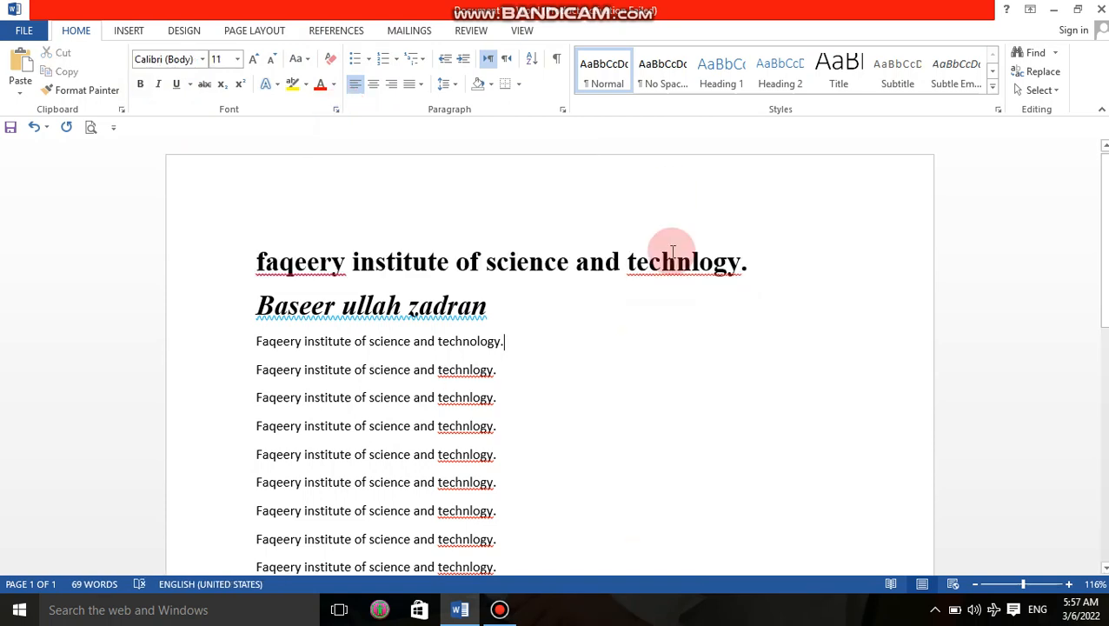
Step: Fix 'technlogy' to 'technology' in the heading and add 'faqeery' to the dictionary
right_click(808, 274)
click(797, 293)
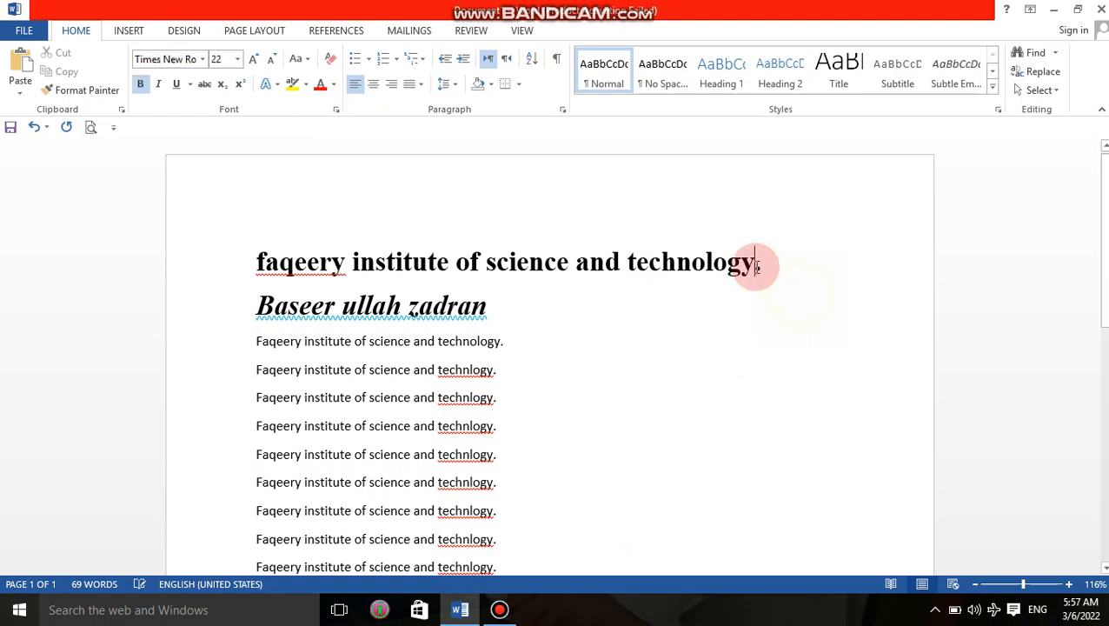
right_click(306, 263)
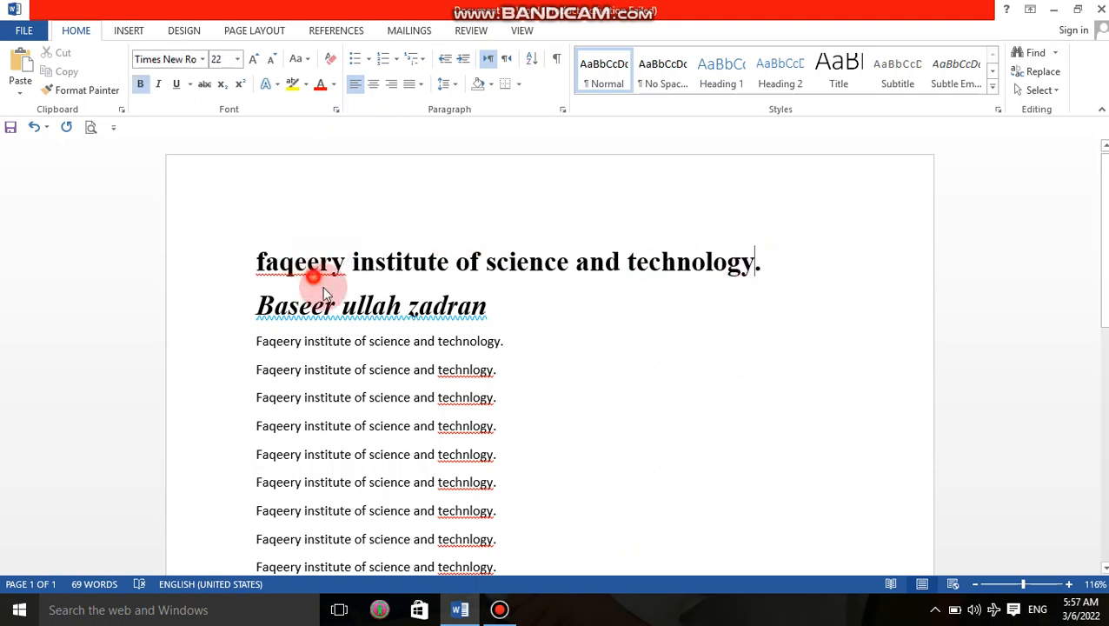
click(434, 329)
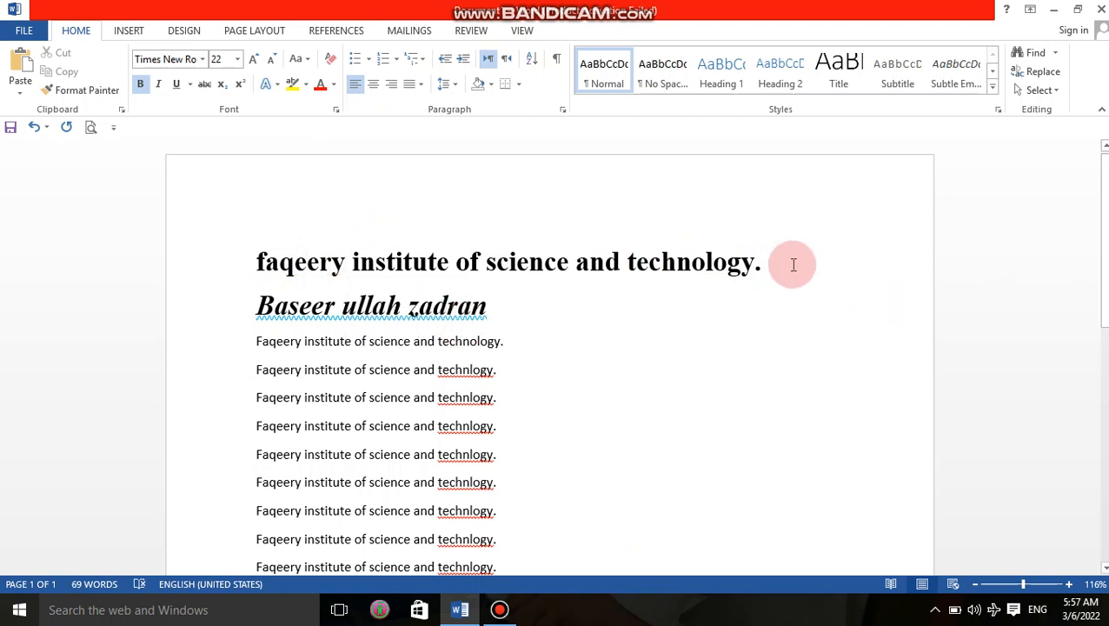
drag(765, 263, 304, 259)
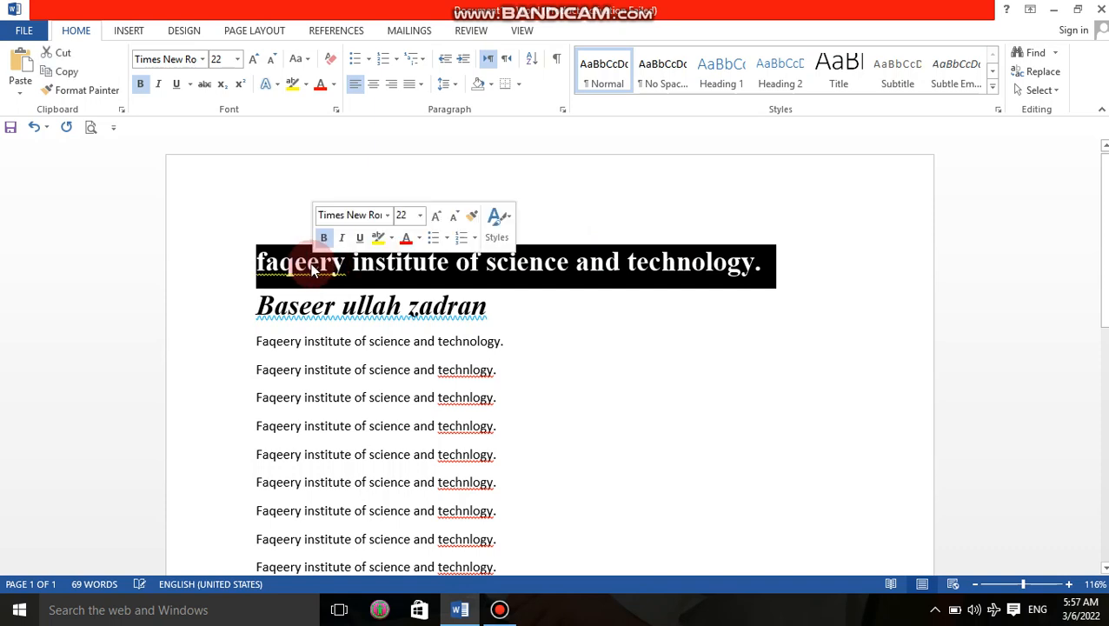
Step: Try UPPERCASE and then Sentence case on the selected heading
click(331, 85)
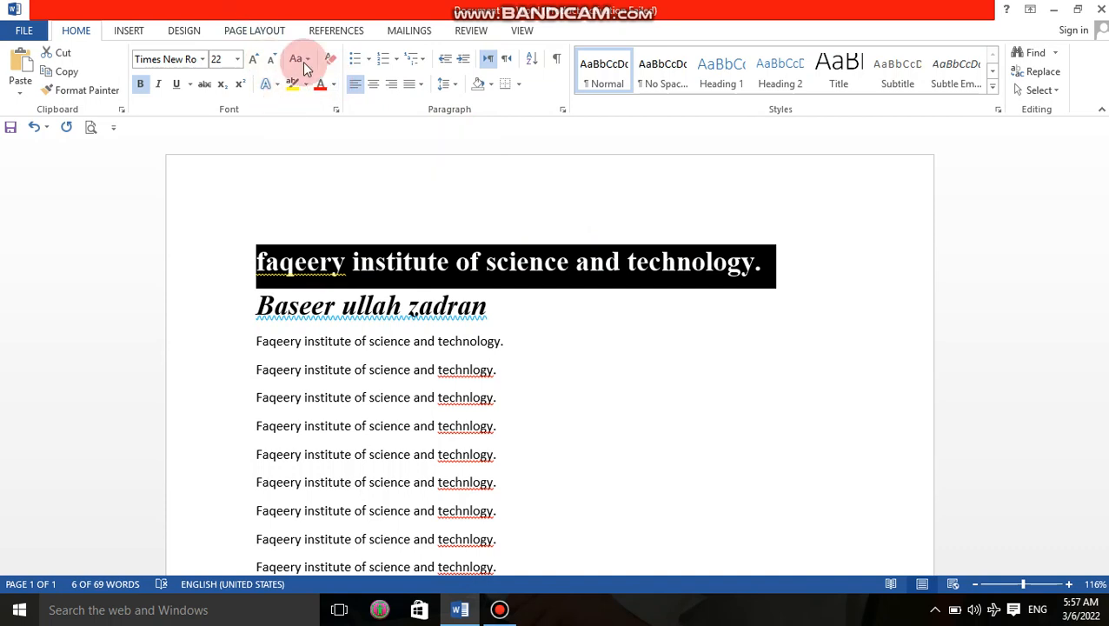
click(304, 61)
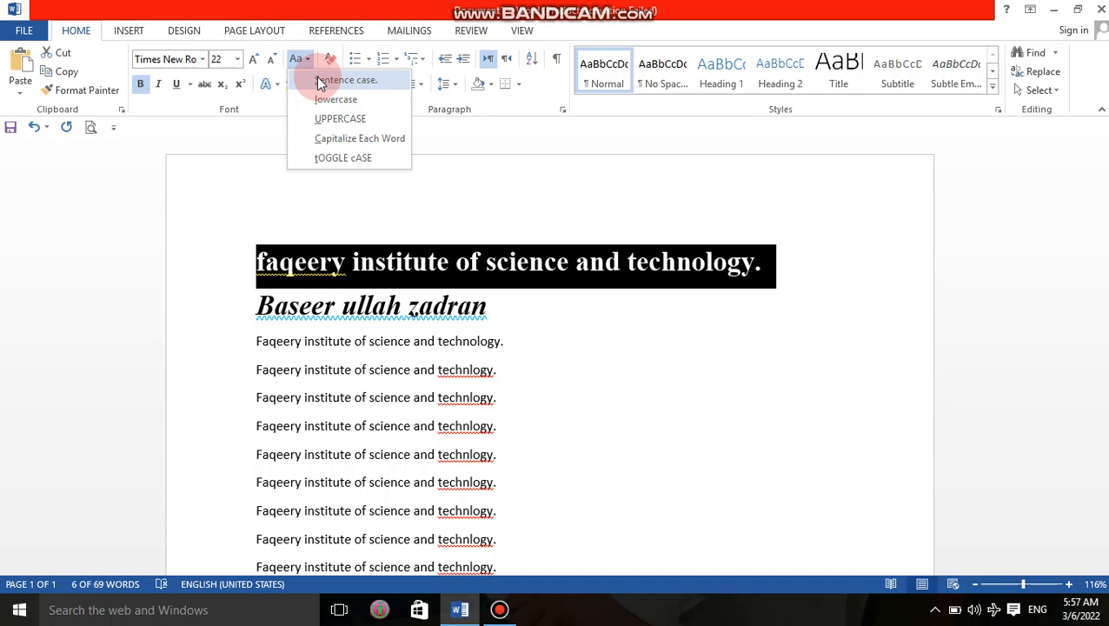
click(318, 119)
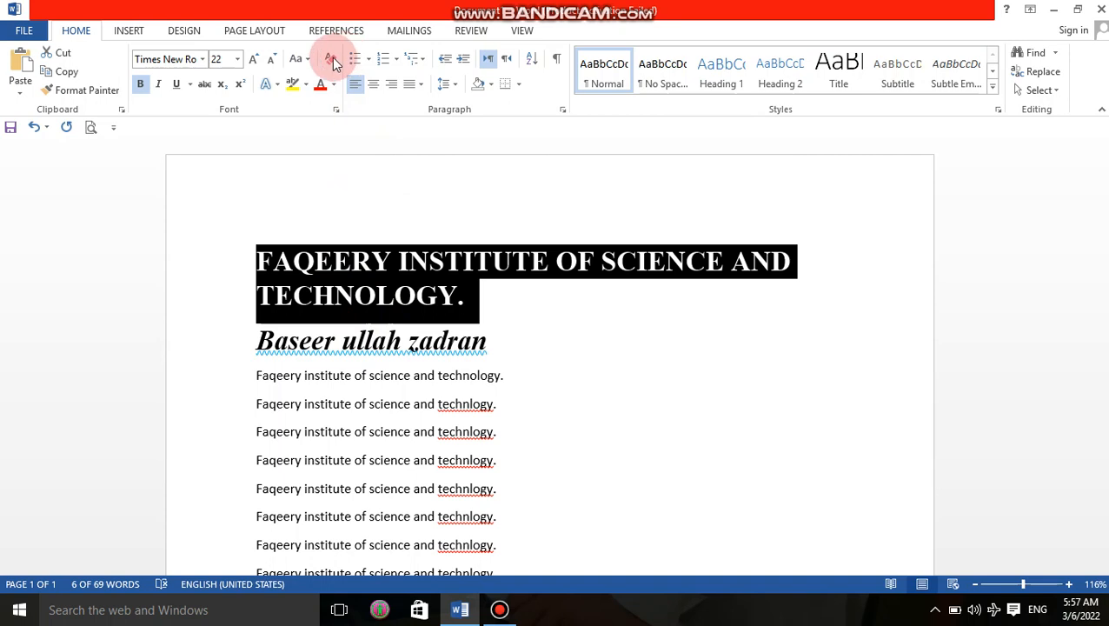
click(301, 59)
click(305, 84)
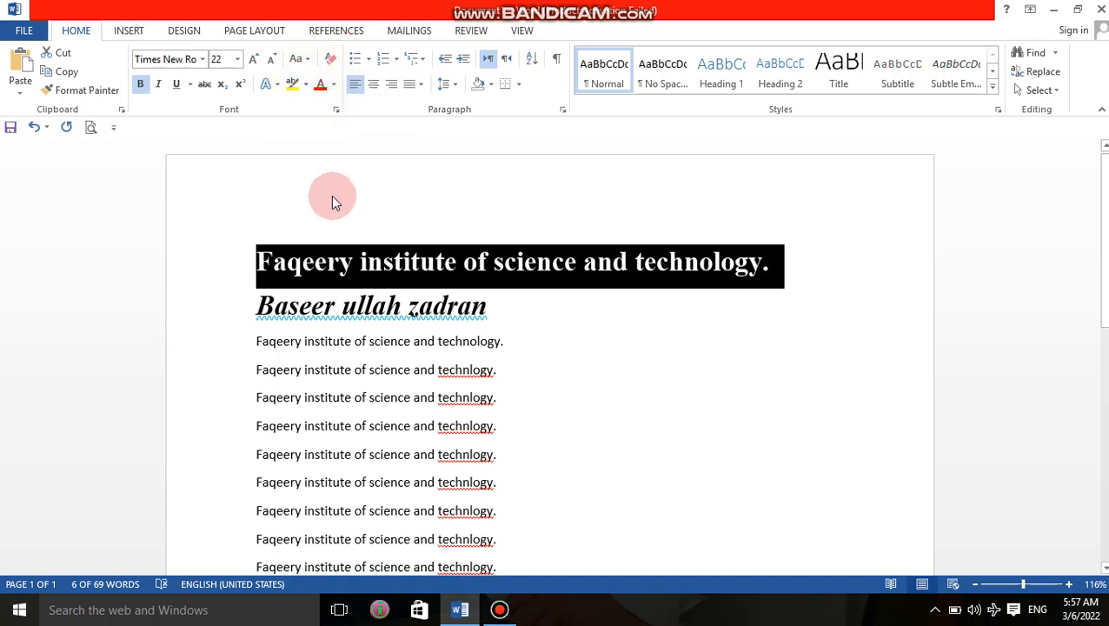
Step: Apply tOGGLE cASE so the heading reads 'fAQEERY INSTITUTE OF SCIENCE AND TECHNOLOGY.'
click(299, 59)
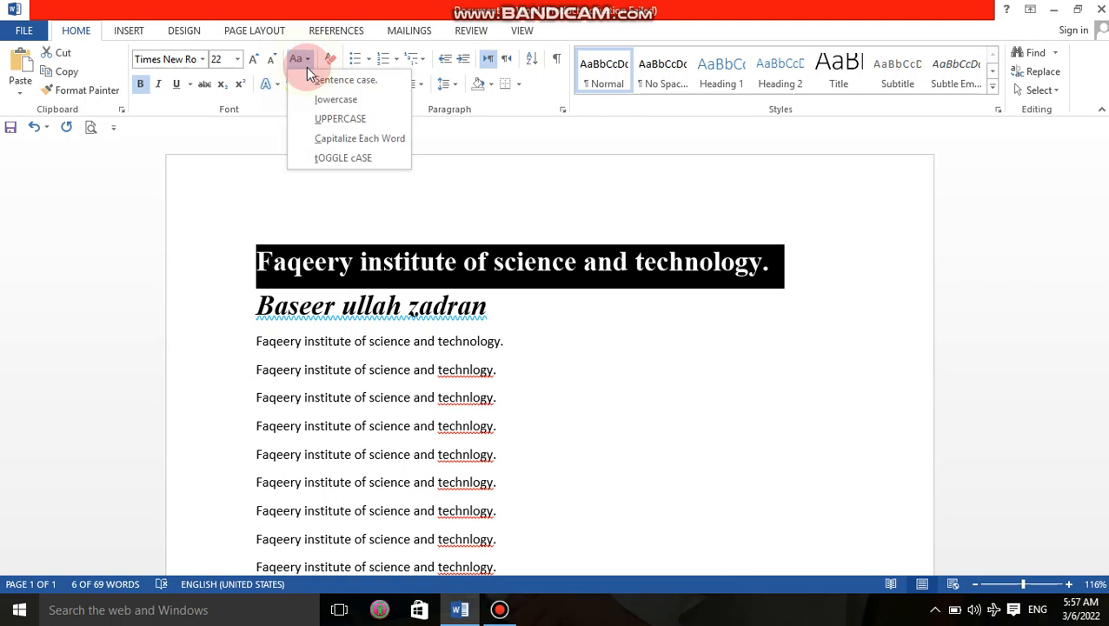
click(347, 159)
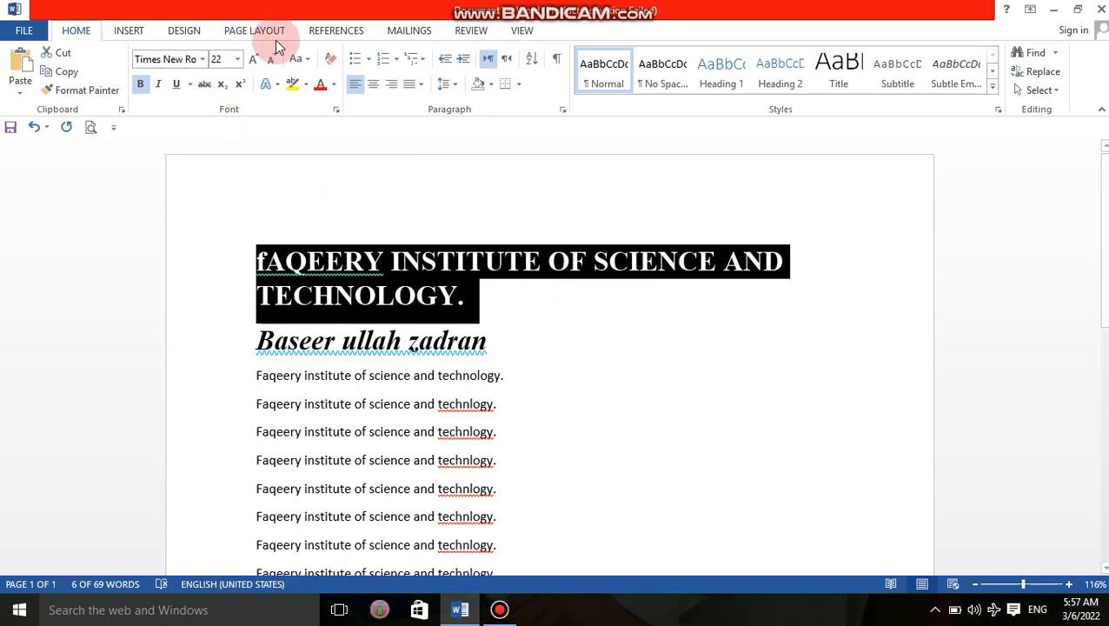
click(299, 60)
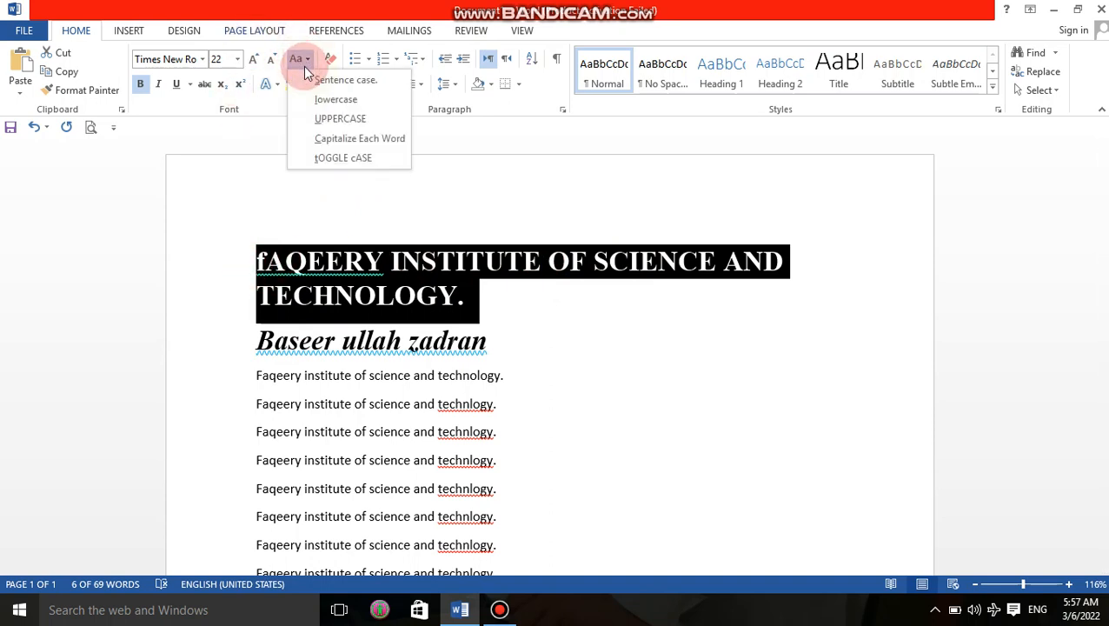
click(352, 159)
key(ctrl+z)
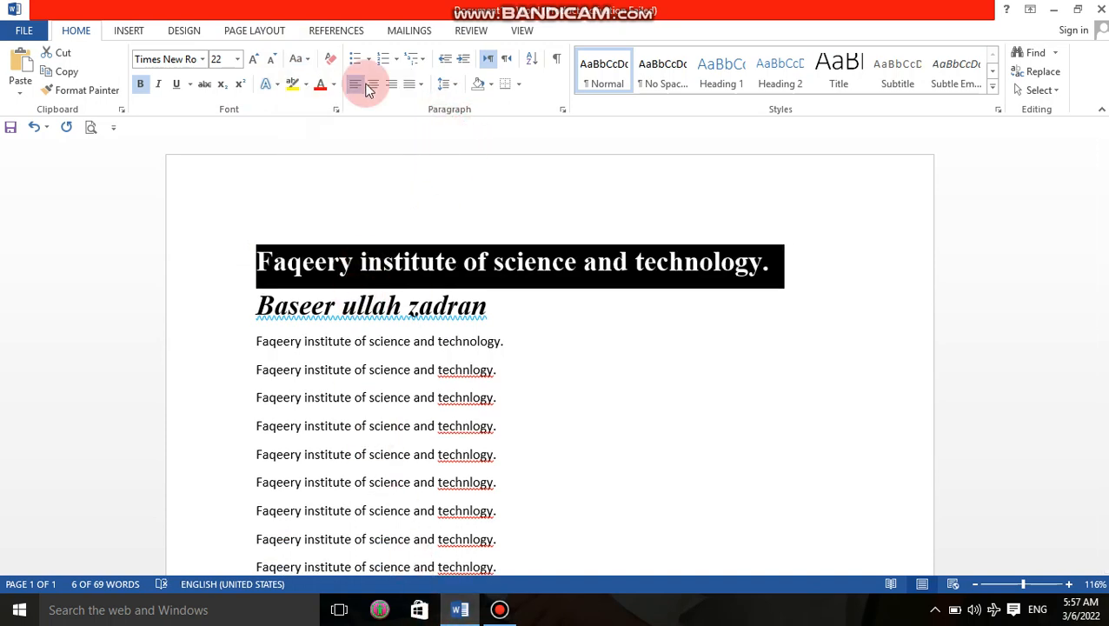
click(301, 60)
click(320, 159)
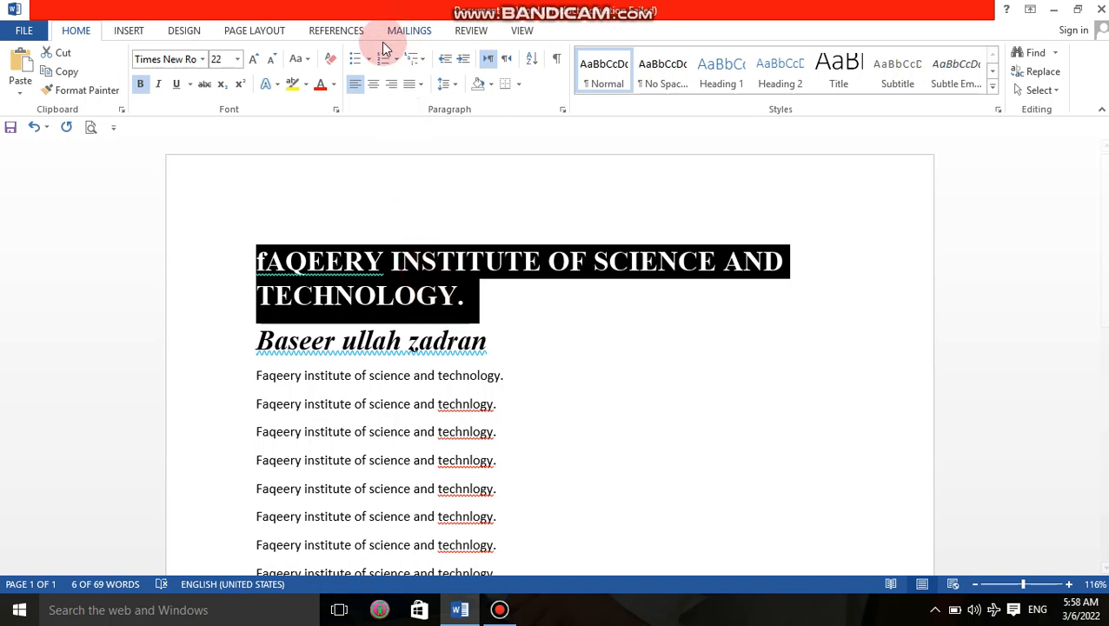
Step: Cycle the heading through Capitalize Each Word and lowercase, finishing as 'Faqeery Institute Of Science And Technology.'
click(300, 58)
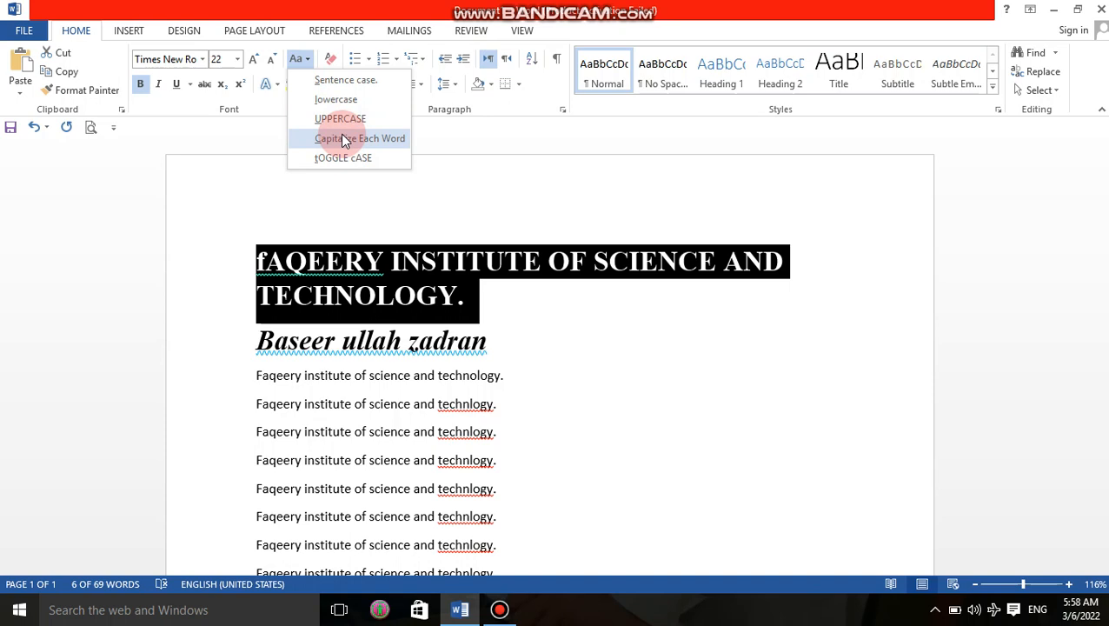
click(344, 139)
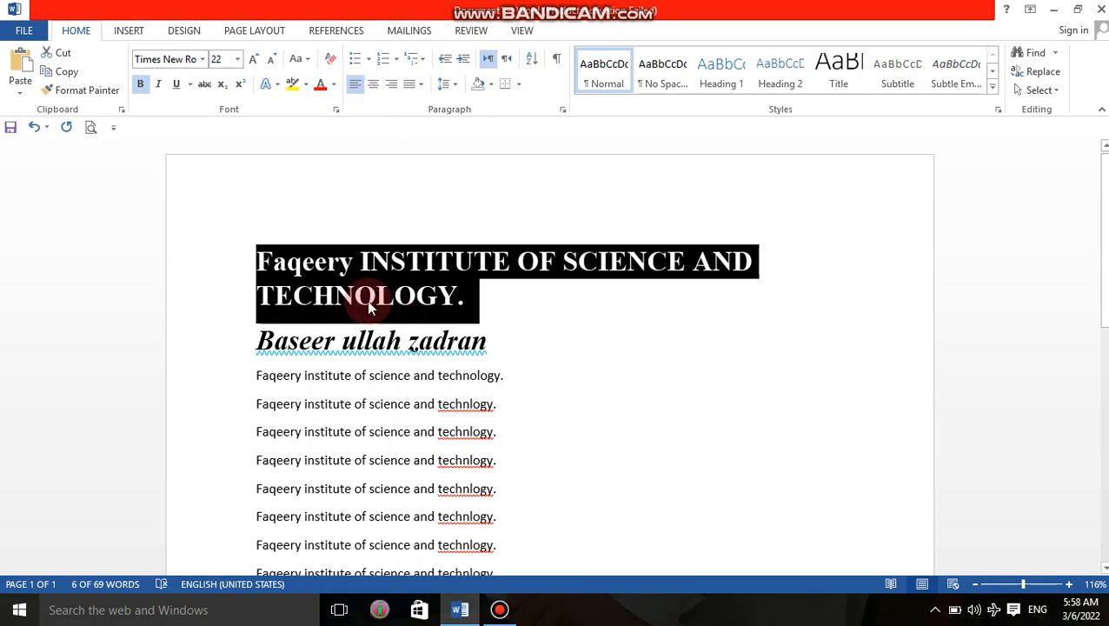
click(299, 58)
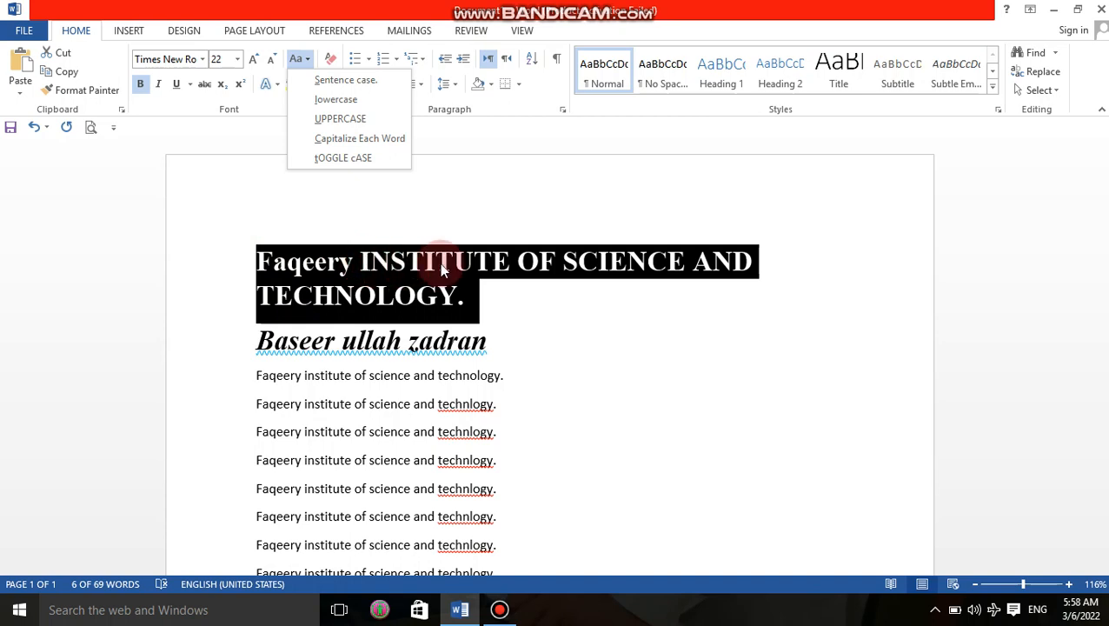
click(335, 100)
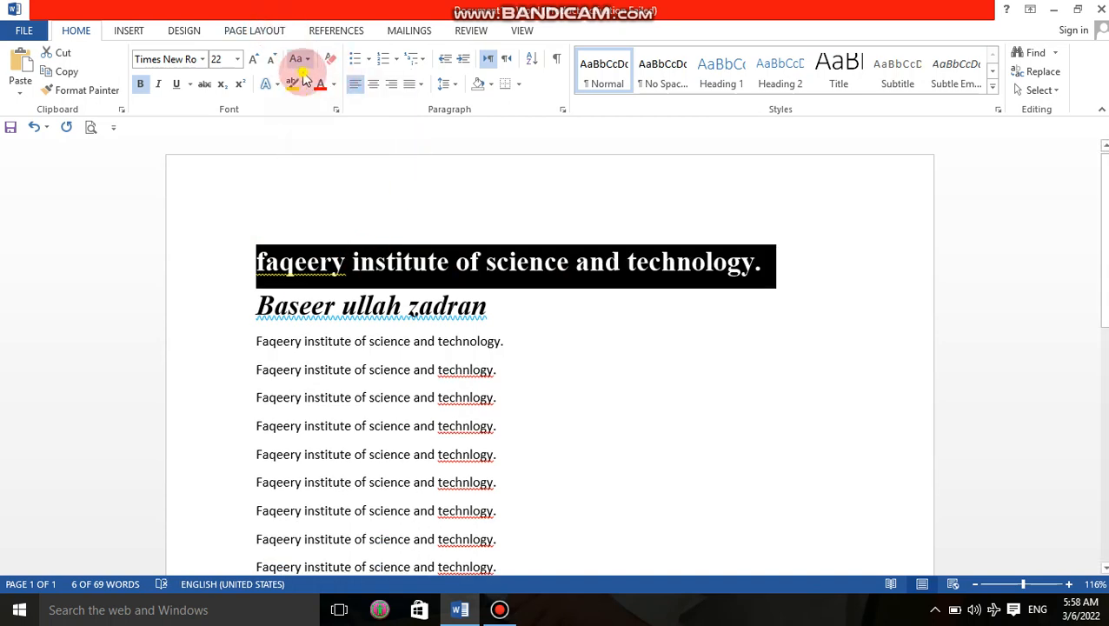
click(306, 56)
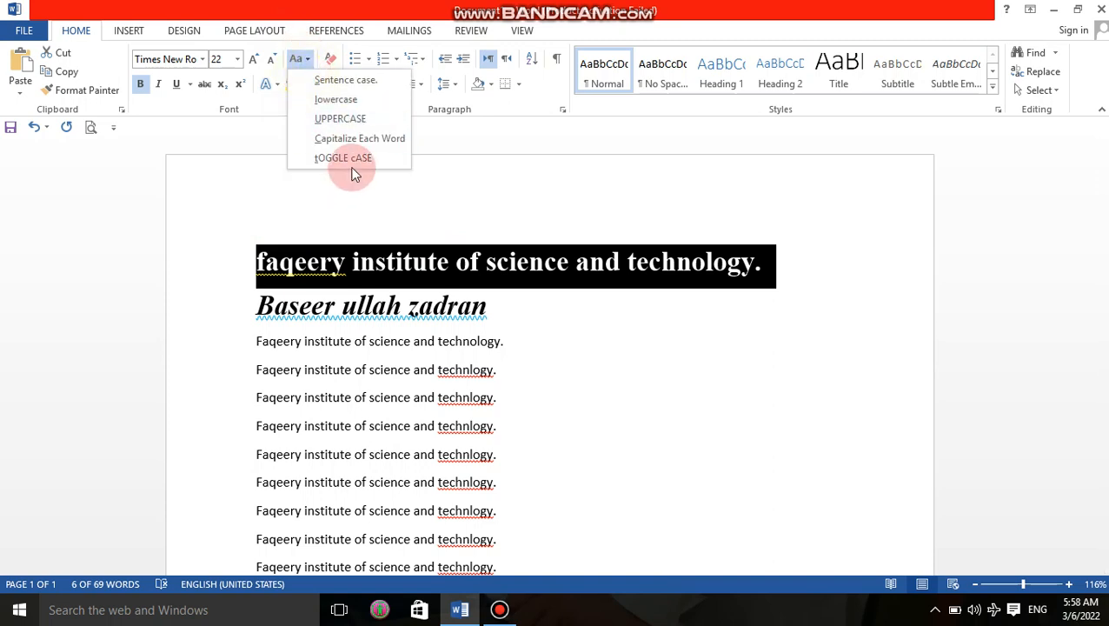
click(356, 141)
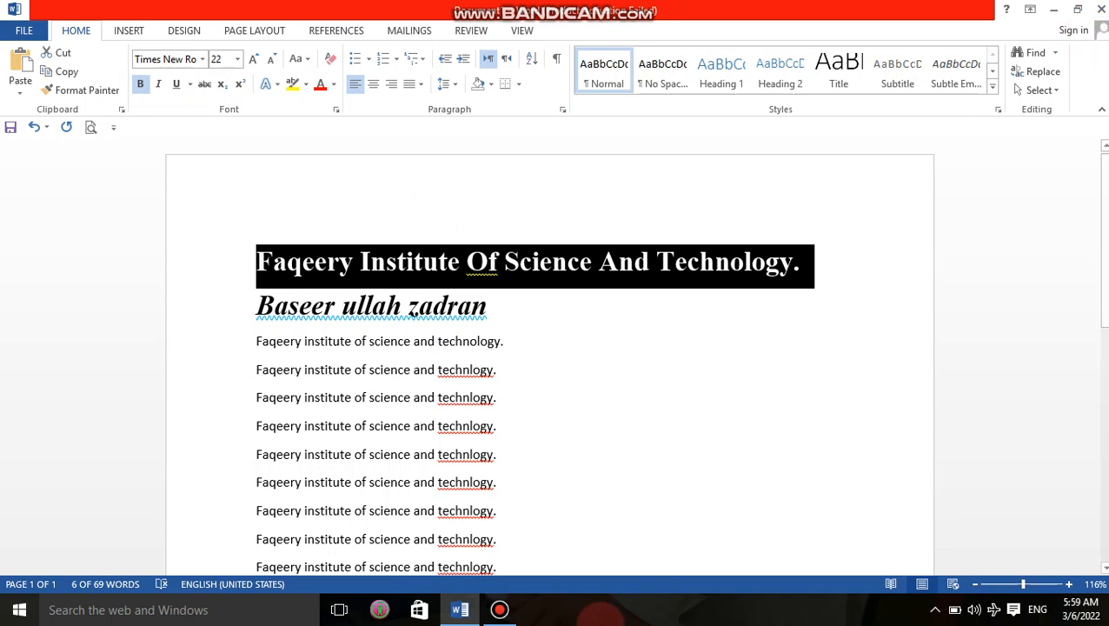
click(500, 609)
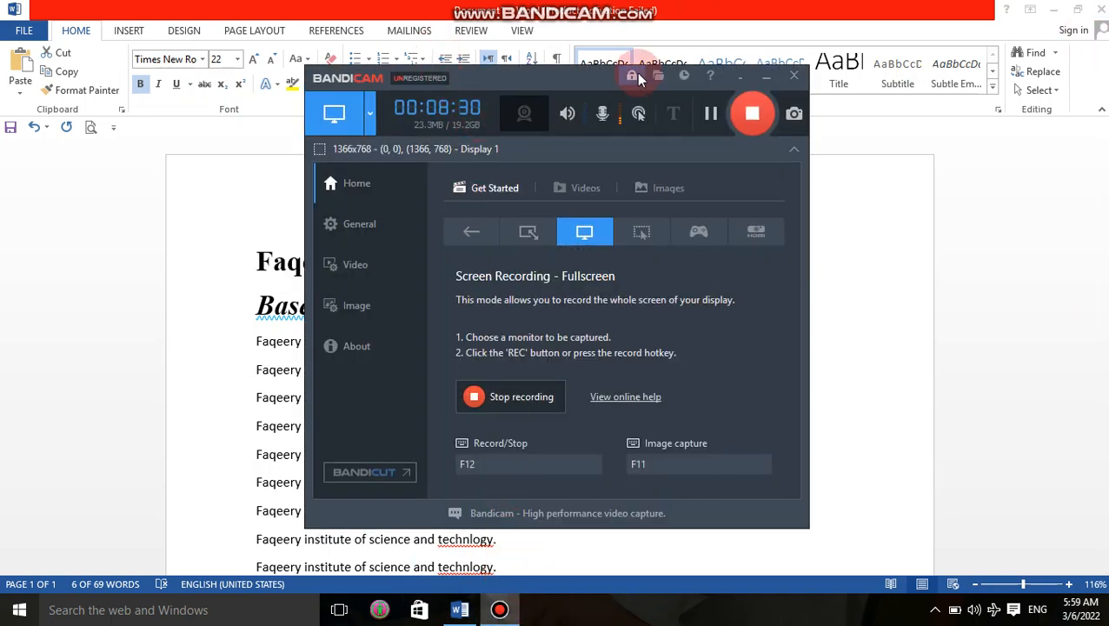
click(766, 80)
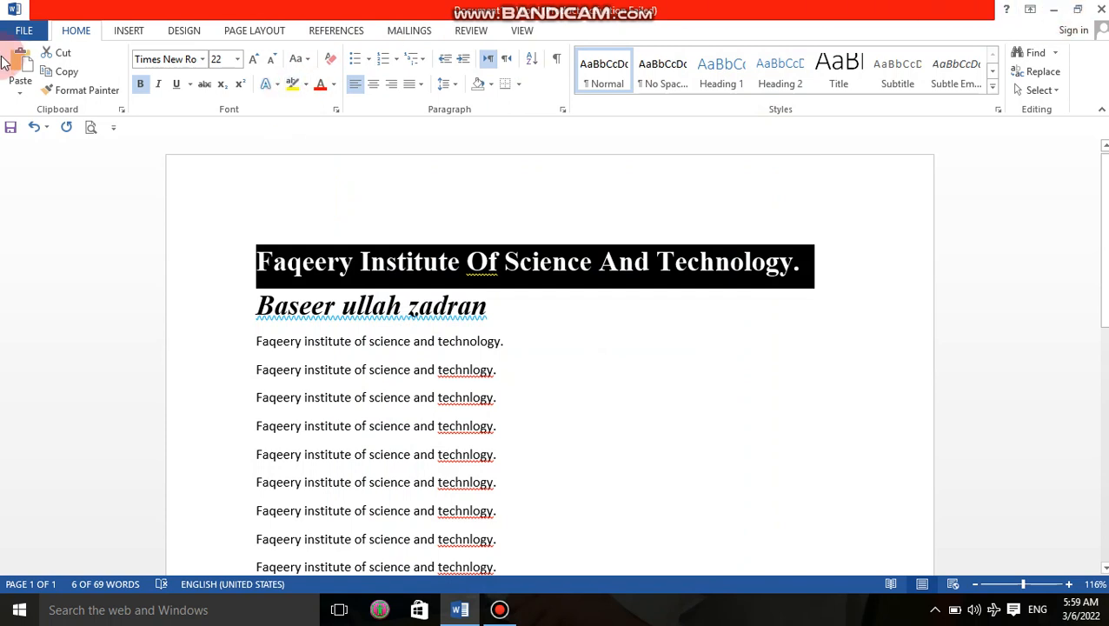
Step: Clear the heading's formatting to plain Calibri 11, then bring up the Bandicam recorder
click(330, 58)
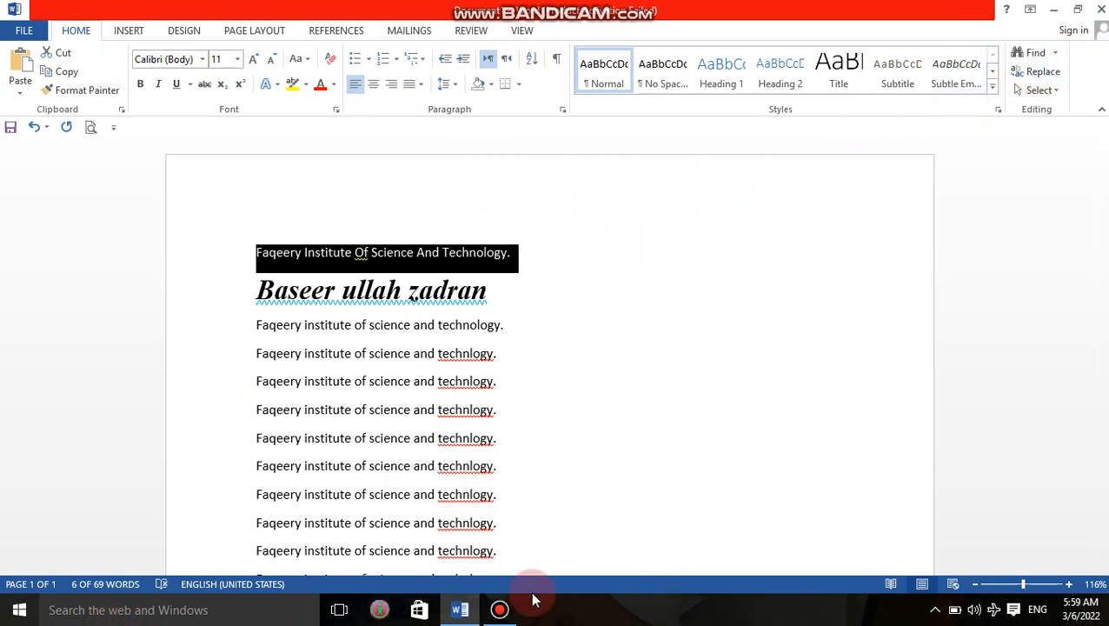
click(498, 611)
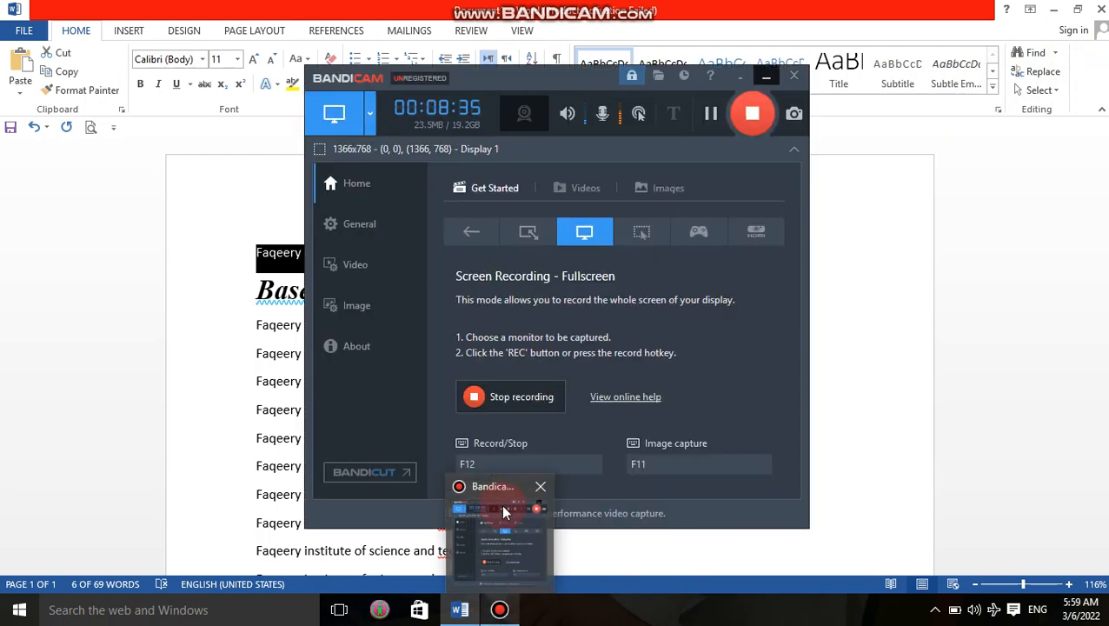